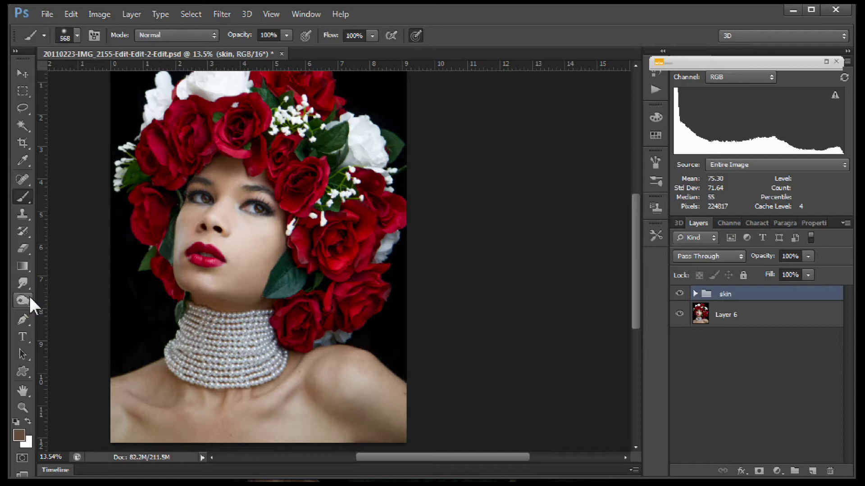
left_click(29, 300)
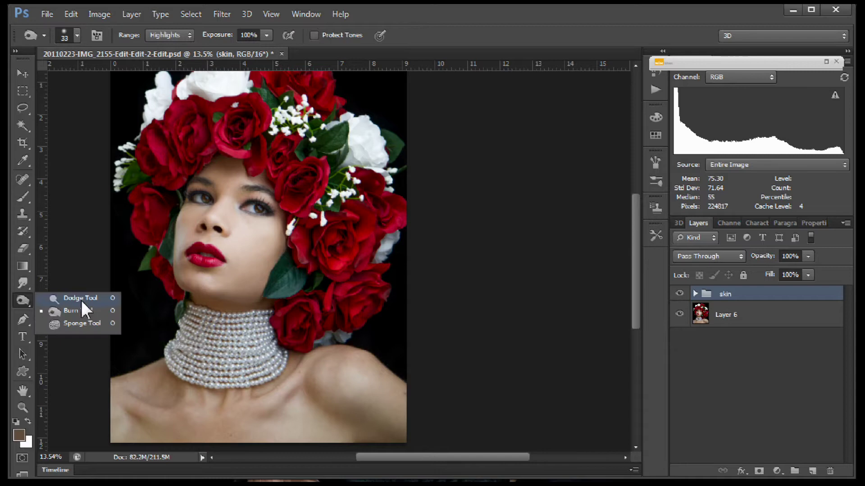
left_click(80, 265)
left_click(82, 263)
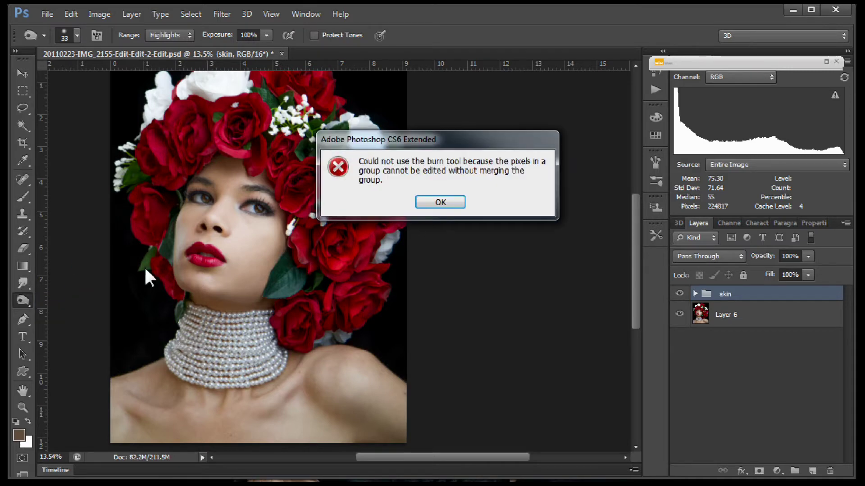
left_click(430, 203)
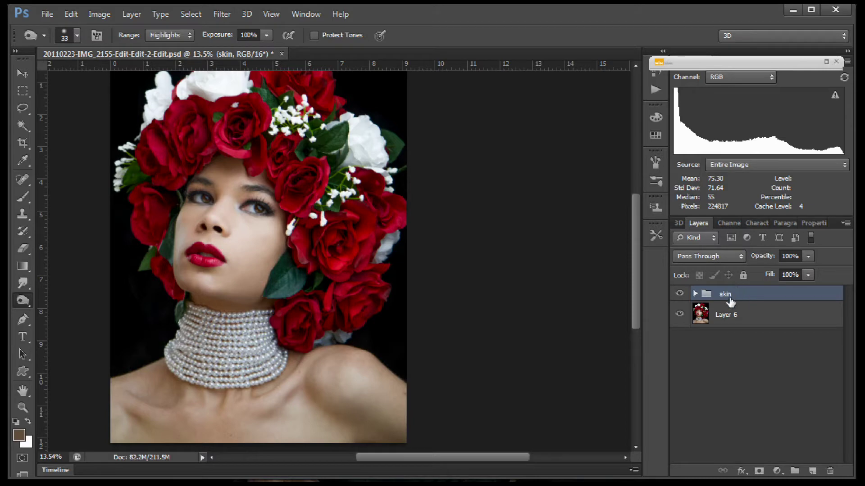
Add a new empty layer above the skin group.
left_click(812, 471)
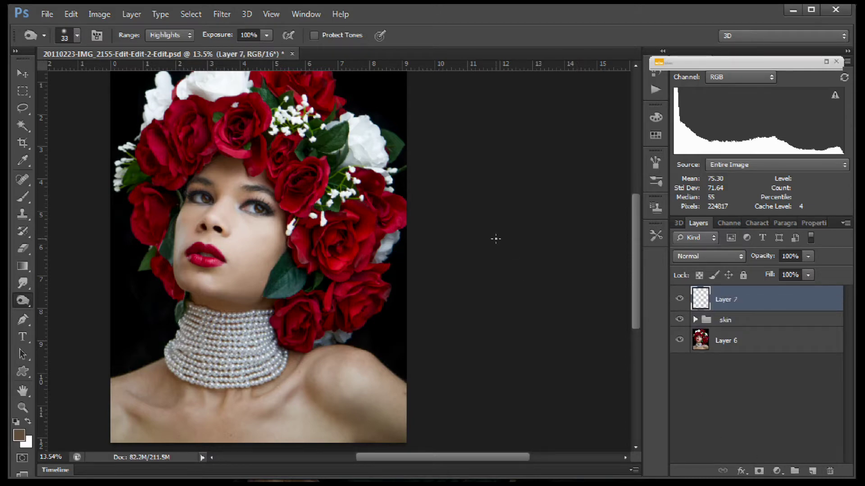
key("z")
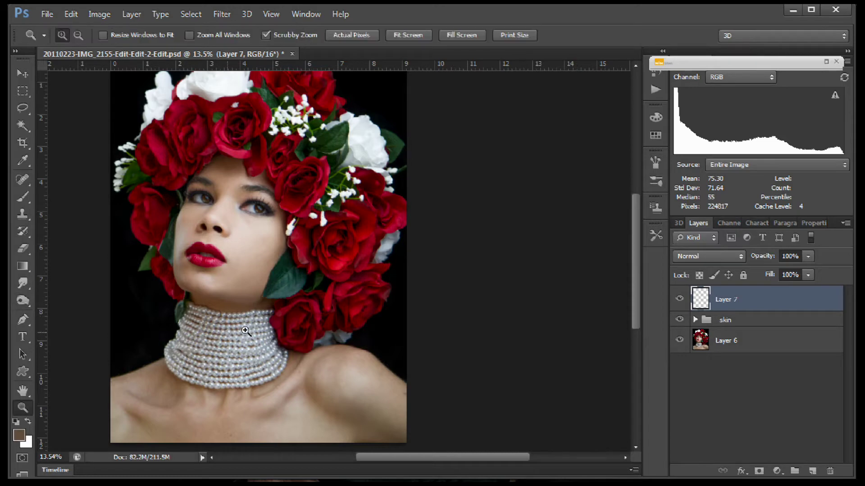
left_click_drag(246, 330, 287, 319)
key("space")
mouse_move(226, 321)
left_mouse_down()
mouse_move(353, 231)
mouse_move(385, 183)
mouse_move(366, 133)
left_mouse_up()
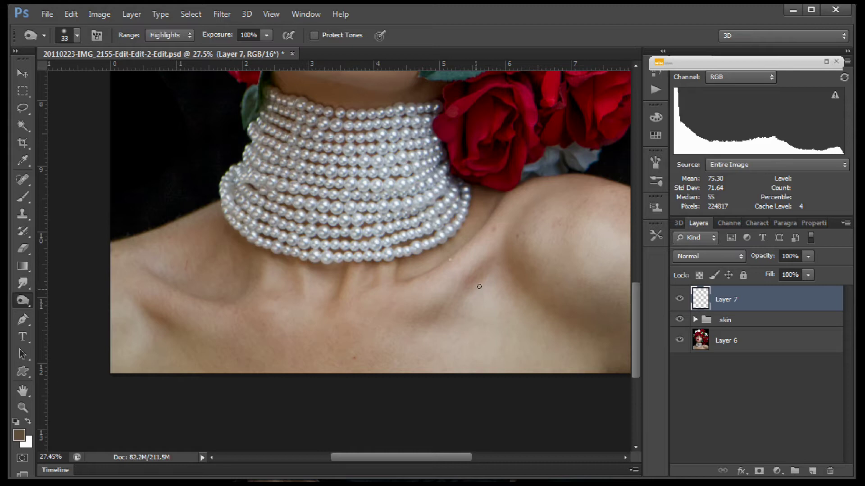
left_click_drag(377, 159, 367, 289)
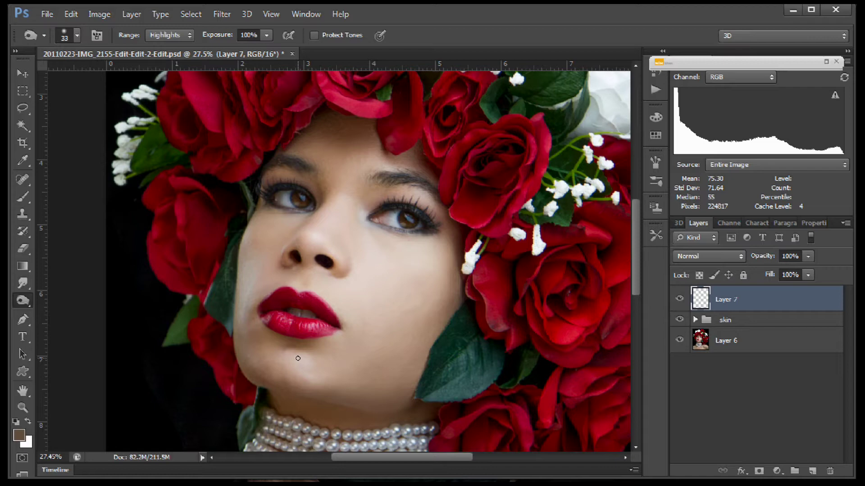
Switch to the Brush tool and set white as the foreground colour.
left_click(27, 195)
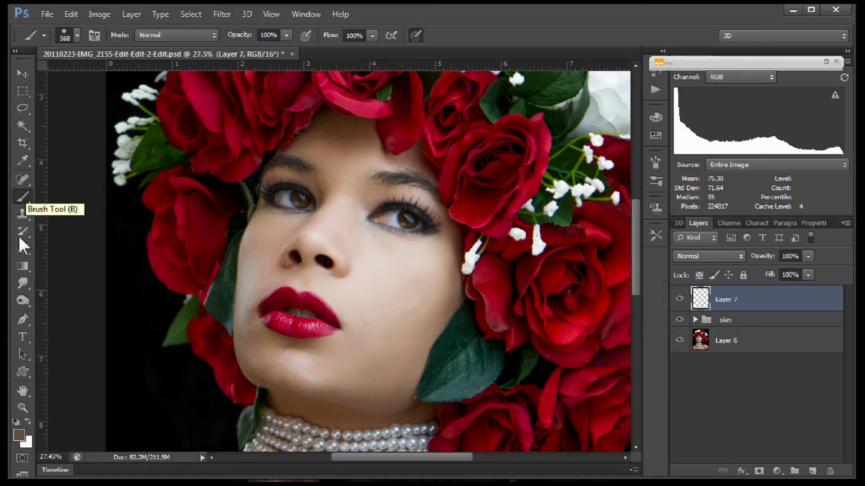
left_click(22, 436)
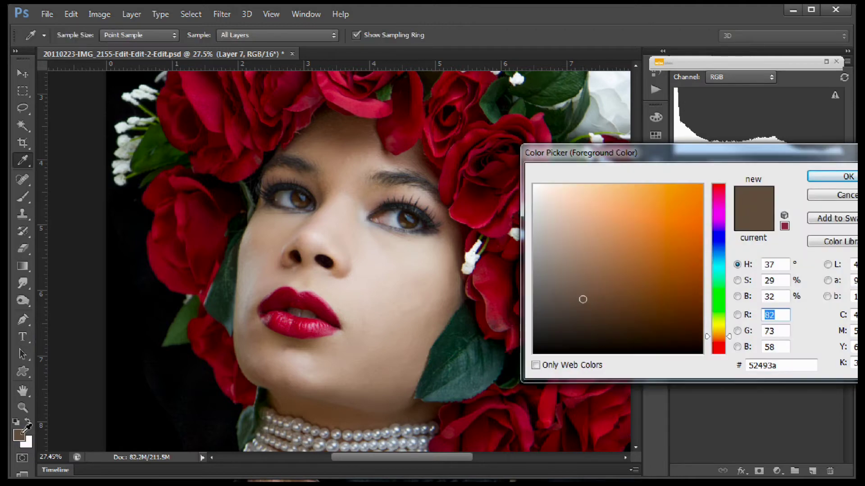
left_click(846, 196)
key("d")
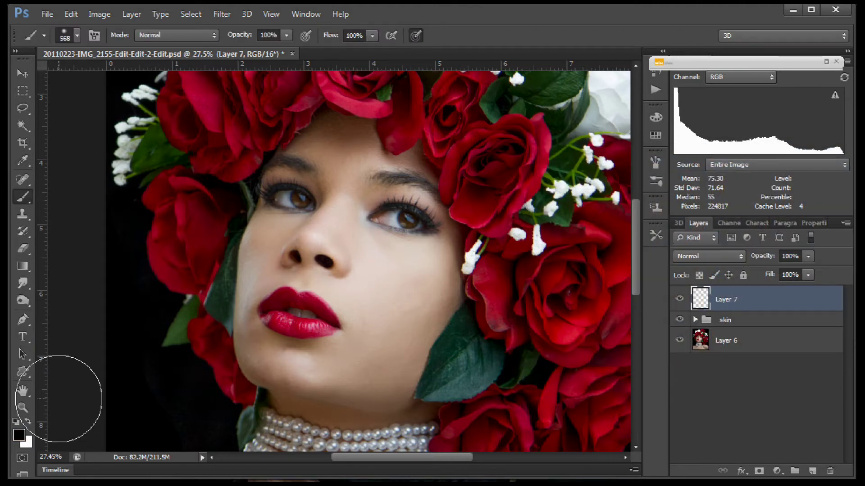
key("x")
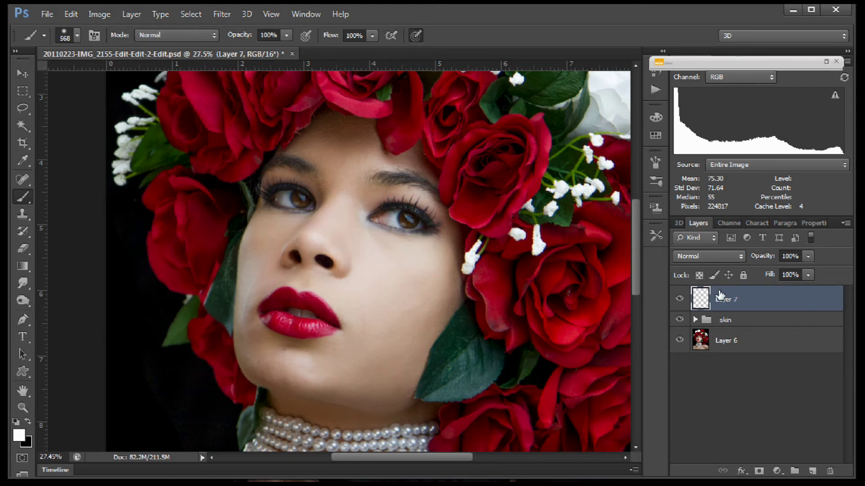
left_click_drag(313, 249, 280, 250)
mouse_move(327, 209)
left_mouse_down()
mouse_move(302, 240)
mouse_move(334, 255)
left_mouse_up()
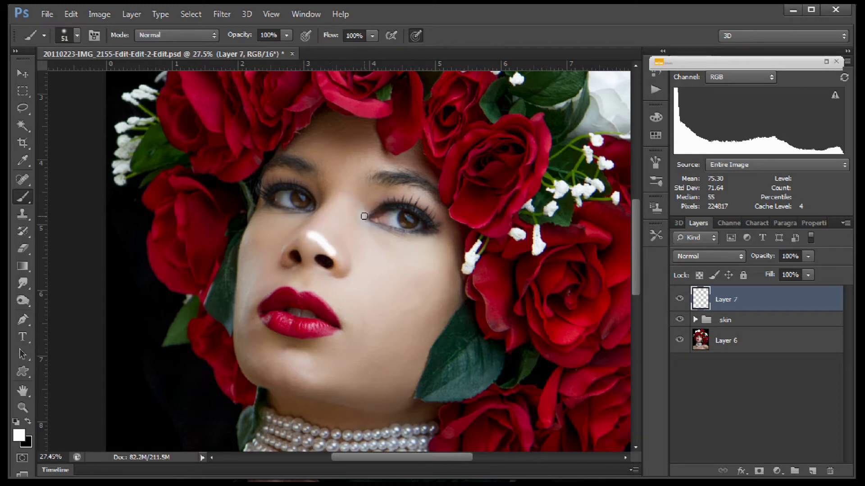
key("ctrl+z")
Lower the brush flow to 11% and paint soft white highlights on the tip and bridge of the nose.
mouse_move(309, 238)
left_mouse_down()
mouse_move(317, 238)
mouse_move(316, 151)
mouse_move(308, 239)
left_mouse_up()
left_click_drag(373, 36, 317, 49)
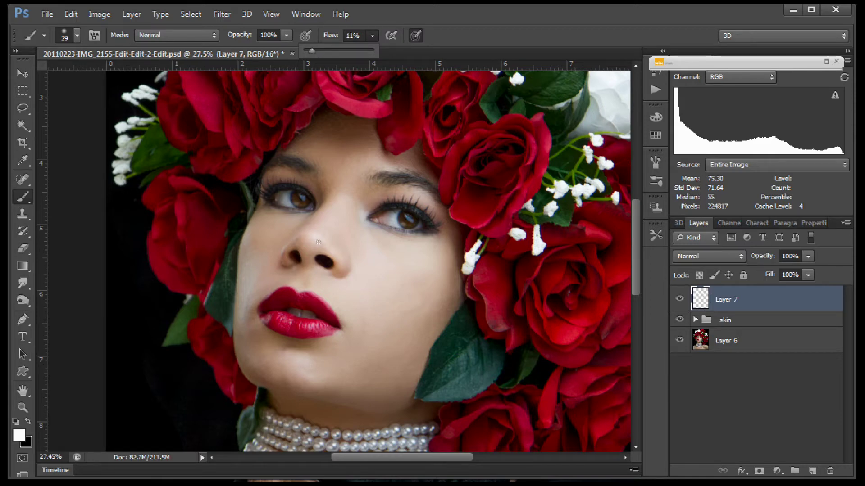
left_click_drag(314, 235, 310, 228)
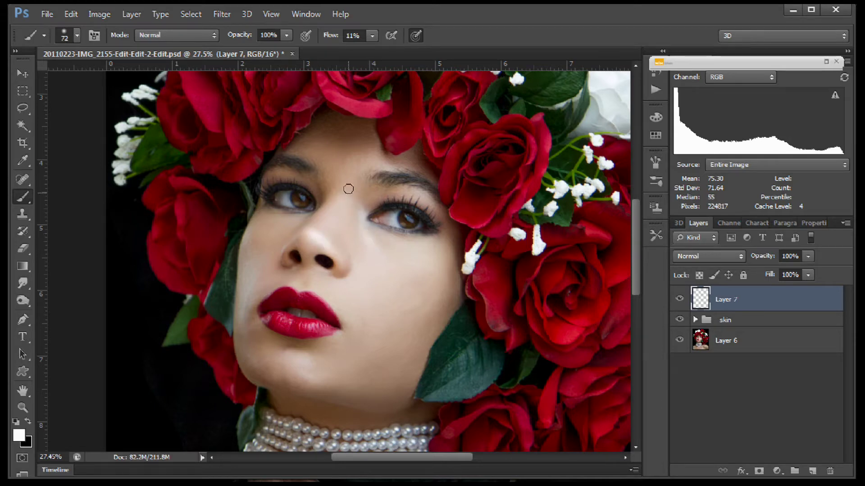
mouse_move(330, 200)
left_mouse_down()
mouse_move(315, 219)
mouse_move(323, 215)
left_mouse_up()
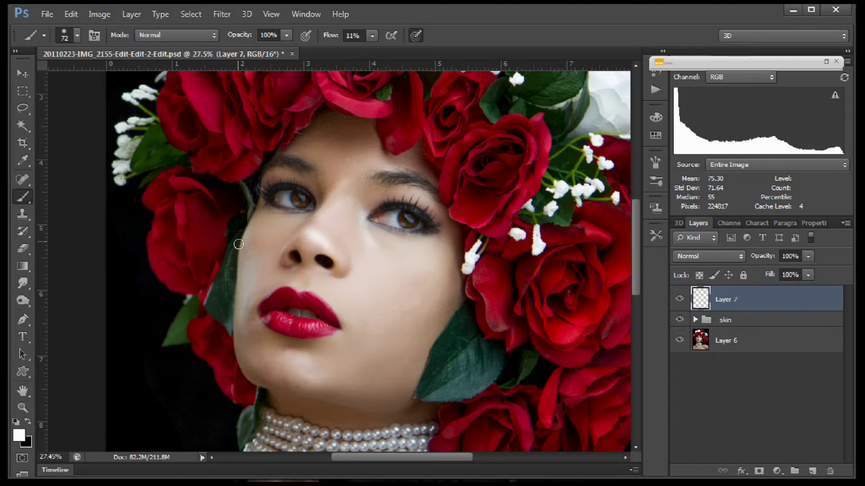
Paint soft white highlights on the cheeks, the chin and along the edge of the face.
mouse_move(248, 241)
left_mouse_down()
mouse_move(241, 287)
mouse_move(257, 261)
left_mouse_up()
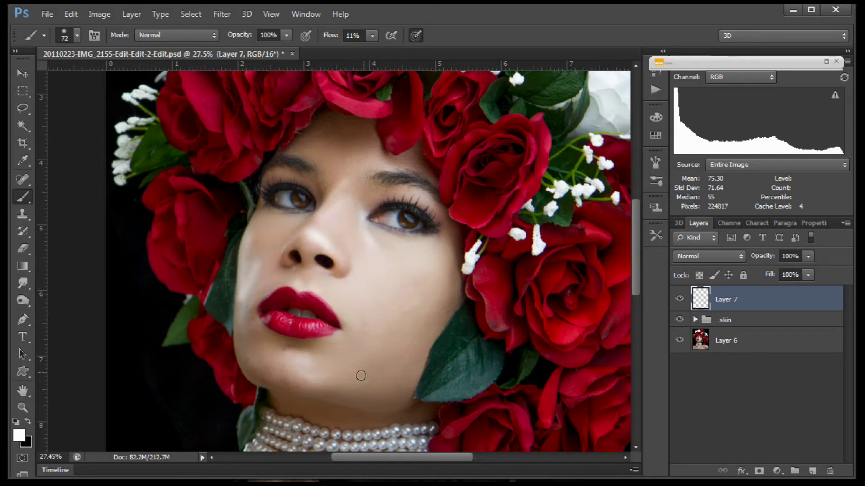
mouse_move(290, 352)
left_mouse_down()
mouse_move(316, 373)
mouse_move(308, 378)
mouse_move(343, 332)
left_mouse_up()
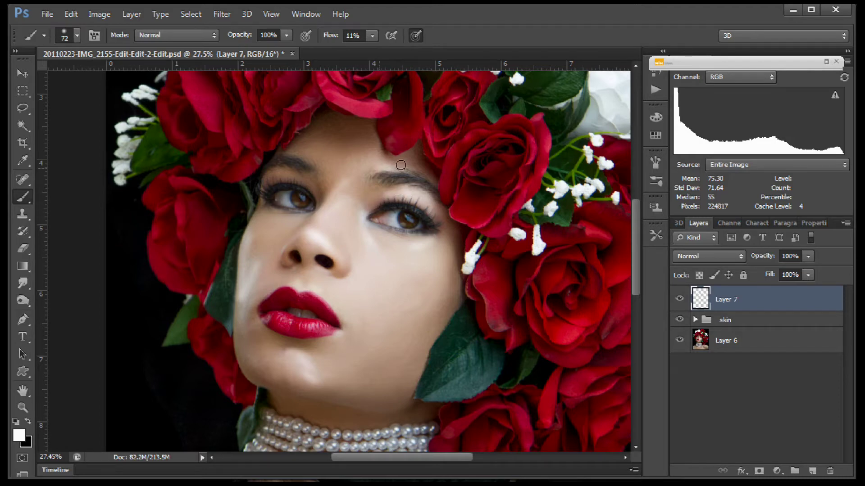
mouse_move(415, 338)
left_mouse_down()
mouse_move(347, 212)
mouse_move(338, 265)
left_mouse_up()
left_click_drag(314, 328, 323, 257)
key("ctrl+z")
mouse_move(392, 354)
left_mouse_down()
mouse_move(393, 326)
mouse_move(397, 382)
left_mouse_up()
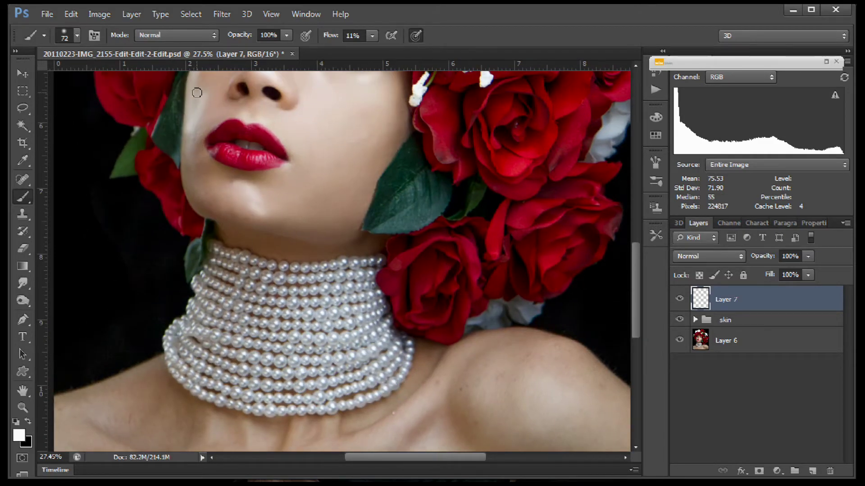
right_click(195, 113, "alt")
mouse_move(198, 114)
left_mouse_down()
mouse_move(207, 113)
mouse_move(195, 106)
mouse_move(193, 159)
left_mouse_up()
Paint white highlights along both collarbones and the shoulder beside the necklace, using a brush of 167 px for the collarbones.
left_click_drag(415, 405, 417, 265)
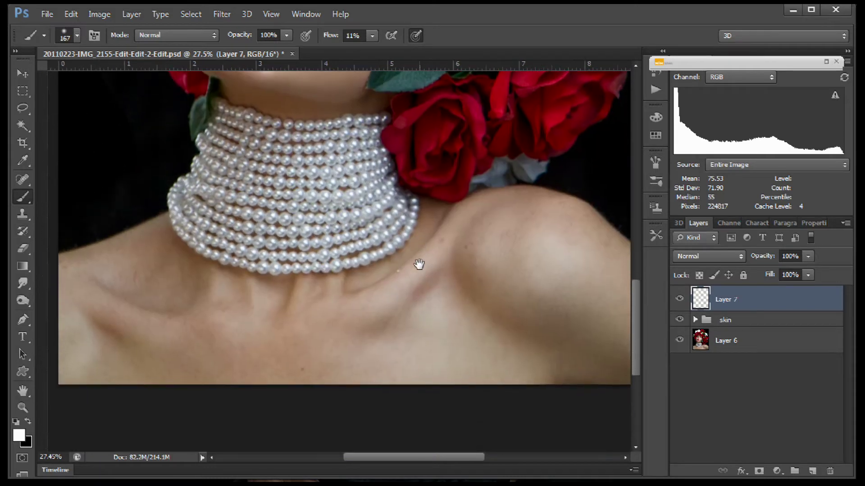
mouse_move(452, 232)
left_mouse_down()
mouse_move(397, 293)
mouse_move(413, 272)
mouse_move(372, 295)
left_mouse_up()
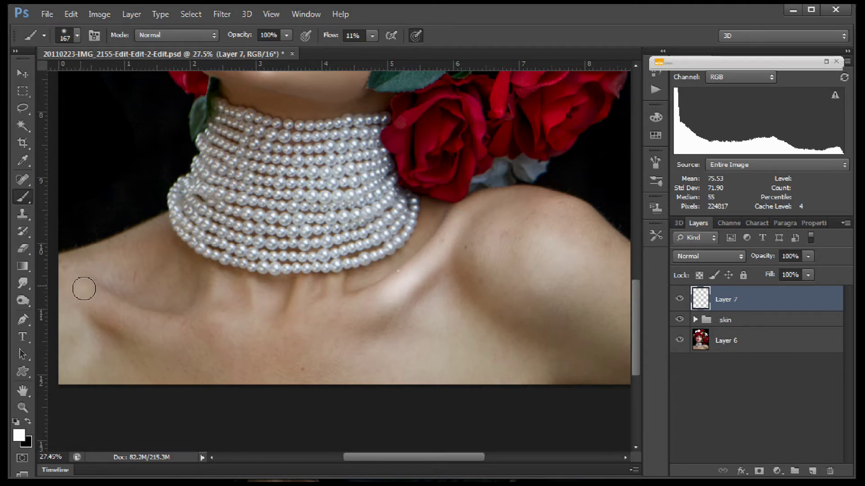
mouse_move(83, 289)
left_mouse_down()
mouse_move(160, 325)
mouse_move(77, 322)
mouse_move(69, 315)
left_mouse_up()
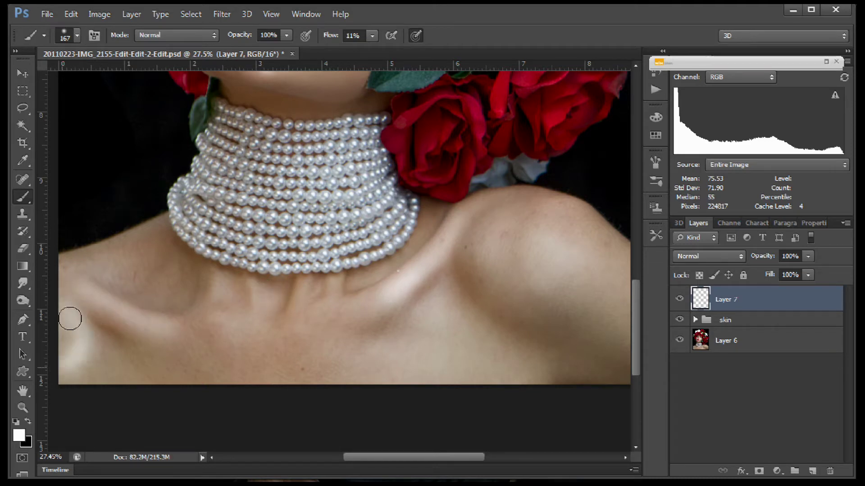
left_click_drag(99, 266, 118, 279)
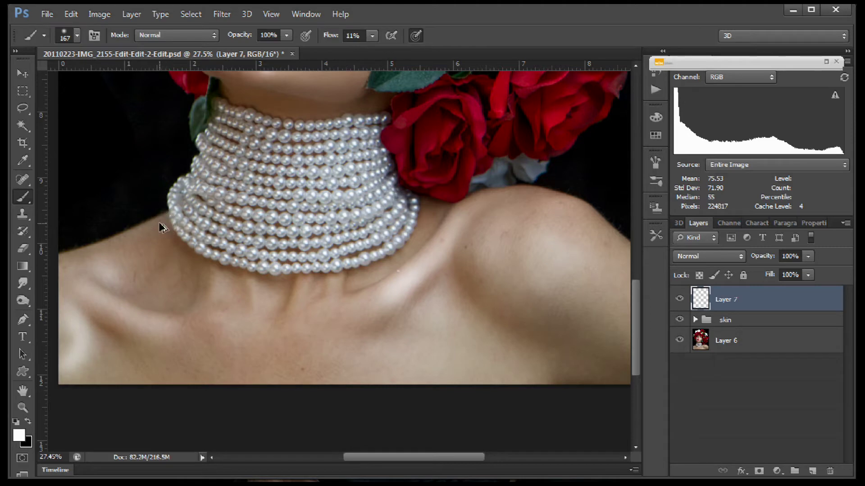
mouse_move(159, 224)
left_mouse_down("alt")
mouse_move(145, 239)
mouse_move(184, 220)
mouse_move(206, 188)
left_mouse_up("alt")
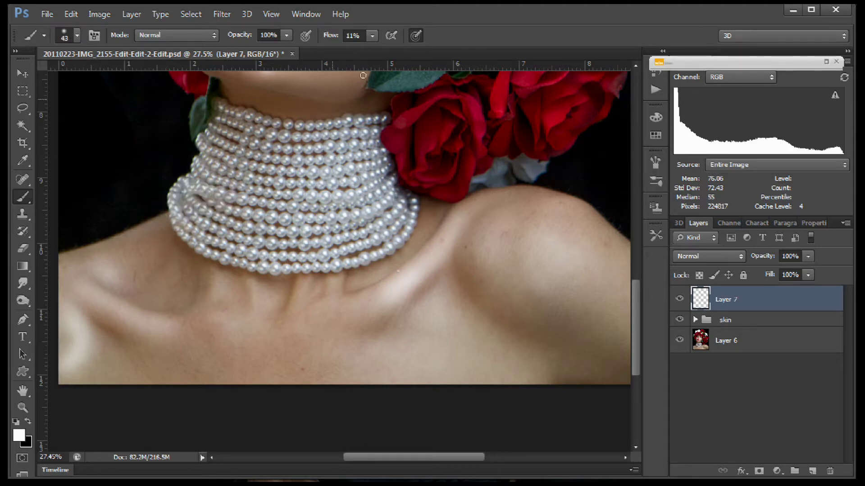
mouse_move(140, 224)
left_mouse_down("alt")
mouse_move(149, 226)
mouse_move(73, 260)
left_mouse_up("alt")
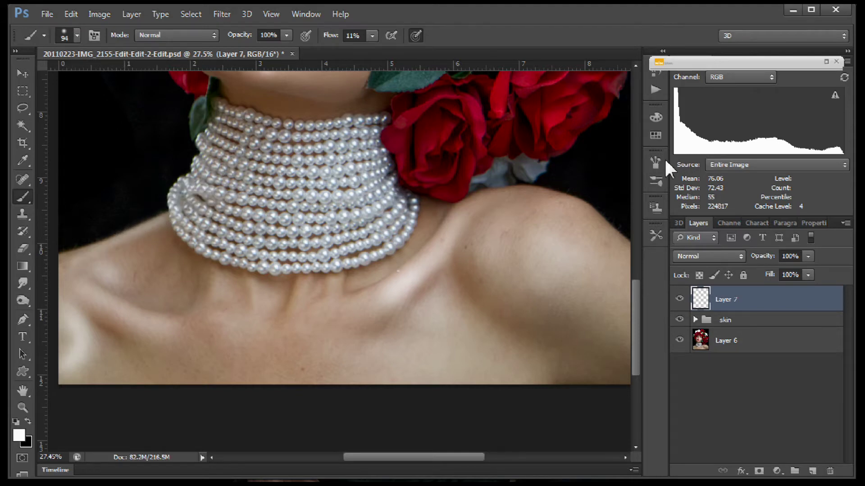
Paint highlights on the neck tendons below the pearl necklace with a 94 px brush and undo the last stray stroke.
mouse_move(339, 279)
left_mouse_down()
mouse_move(354, 302)
mouse_move(293, 292)
mouse_move(303, 281)
mouse_move(292, 306)
mouse_move(319, 311)
mouse_move(263, 307)
left_mouse_up()
mouse_move(575, 255)
left_mouse_down()
mouse_move(556, 214)
mouse_move(435, 208)
mouse_move(430, 193)
left_mouse_up()
mouse_move(358, 169)
left_mouse_down()
mouse_move(336, 193)
mouse_move(361, 153)
mouse_move(343, 189)
mouse_move(366, 163)
left_mouse_up()
key("ctrl+z")
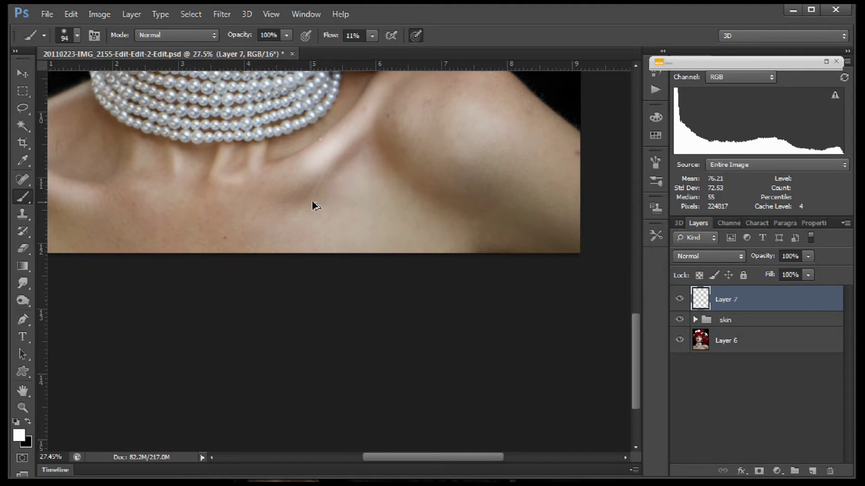
Enlarge the brush to 196 px, paint highlights on the chest below the collarbone and on the rounded shoulder, and undo the excess shoulder stroke.
mouse_move(330, 192)
left_mouse_down()
mouse_move(341, 198)
mouse_move(344, 187)
left_mouse_up()
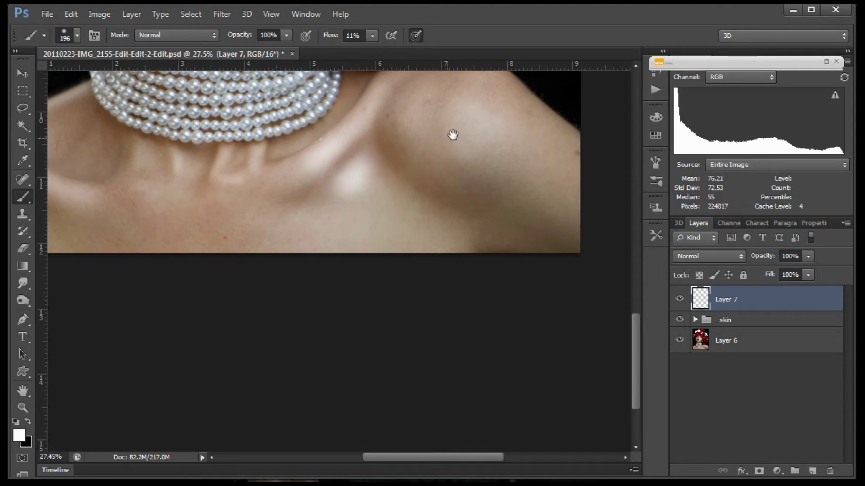
mouse_move(452, 135)
left_mouse_down()
mouse_move(377, 227)
mouse_move(394, 210)
mouse_move(429, 232)
mouse_move(425, 200)
mouse_move(350, 205)
mouse_move(353, 193)
mouse_move(394, 171)
mouse_move(446, 173)
mouse_move(459, 265)
left_mouse_up()
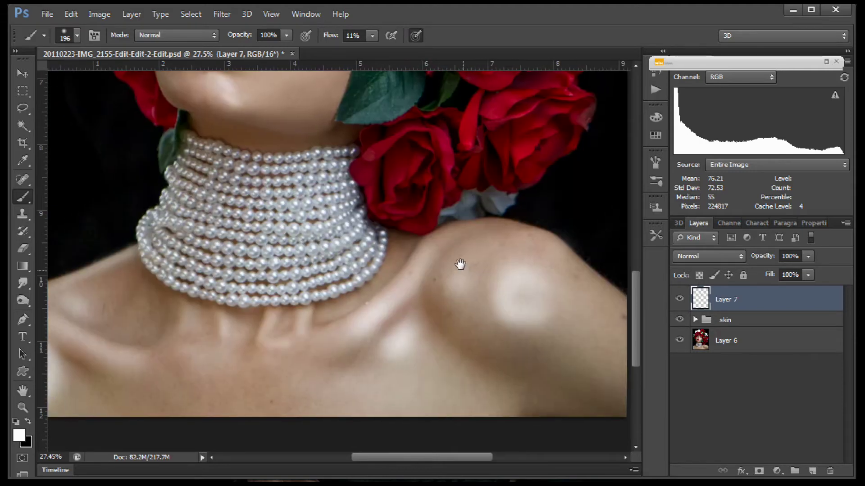
mouse_move(238, 164)
left_mouse_down()
mouse_move(208, 160)
mouse_move(247, 165)
left_mouse_up()
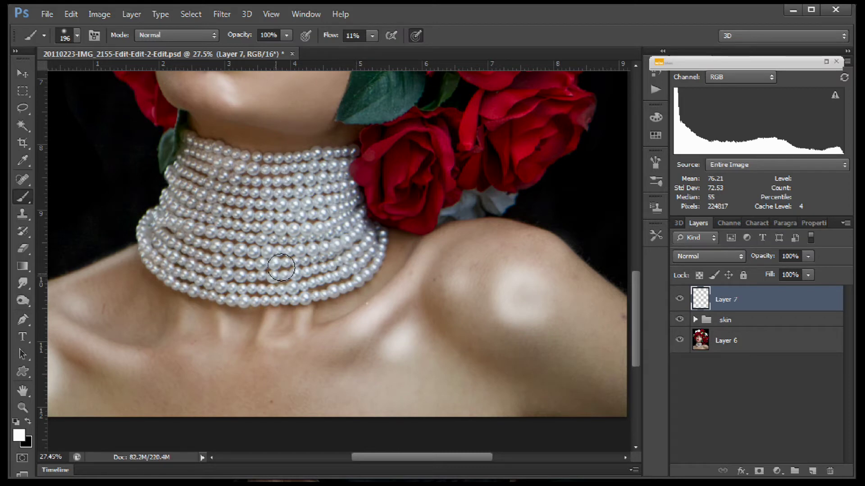
left_click_drag(194, 250, 289, 257)
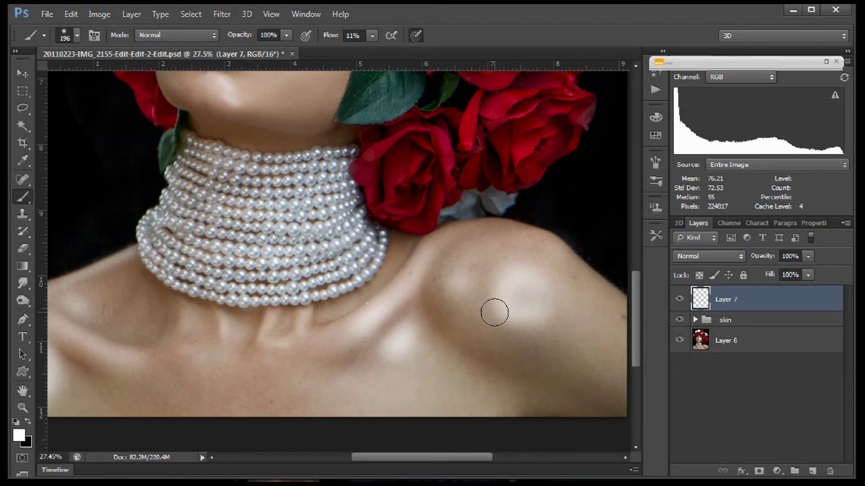
key("ctrl+z")
key("ctrl+z")
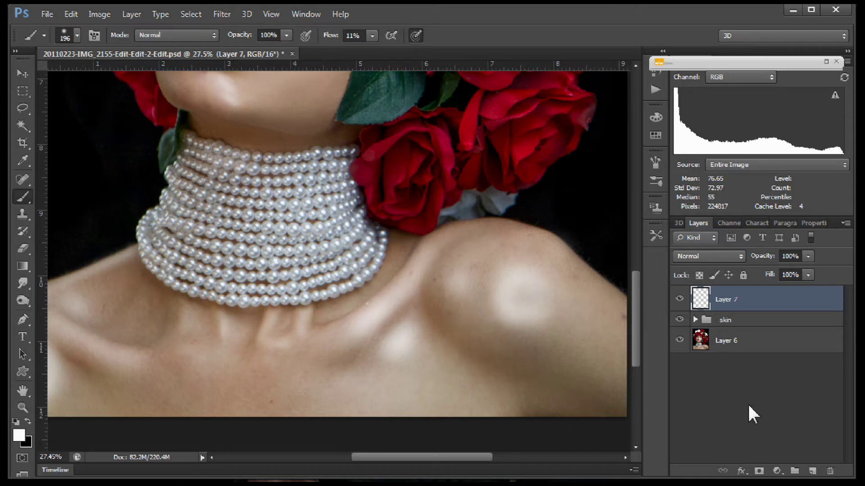
Set the highlight layer's blend mode to Soft Light, compare the image with and without it, and reduce its opacity to 36%.
left_click(737, 257)
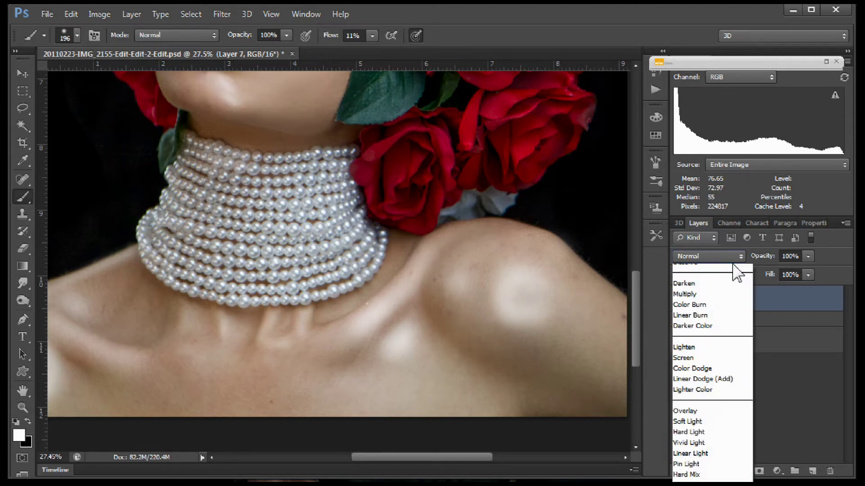
left_click(687, 440)
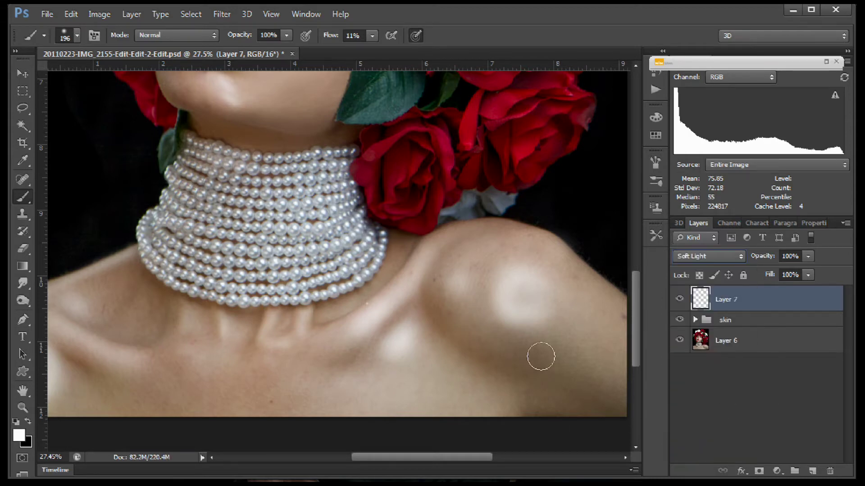
left_click_drag(290, 126, 310, 313)
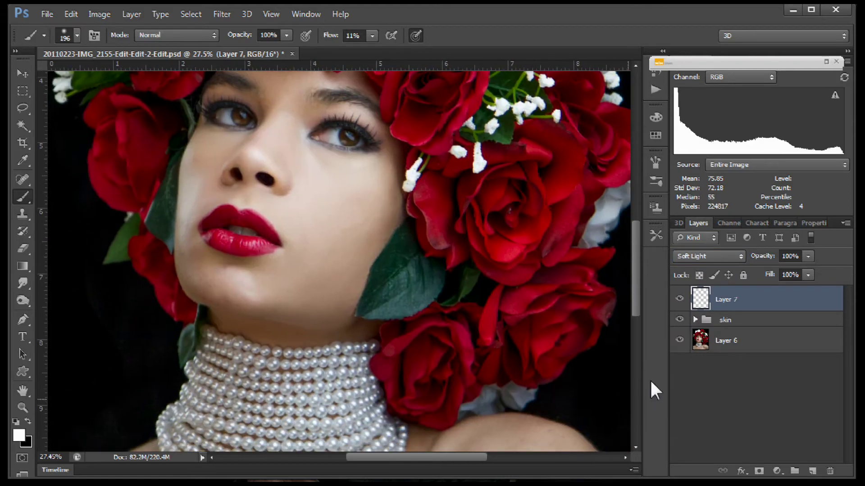
left_click(679, 299)
left_click(679, 300)
left_click(807, 256)
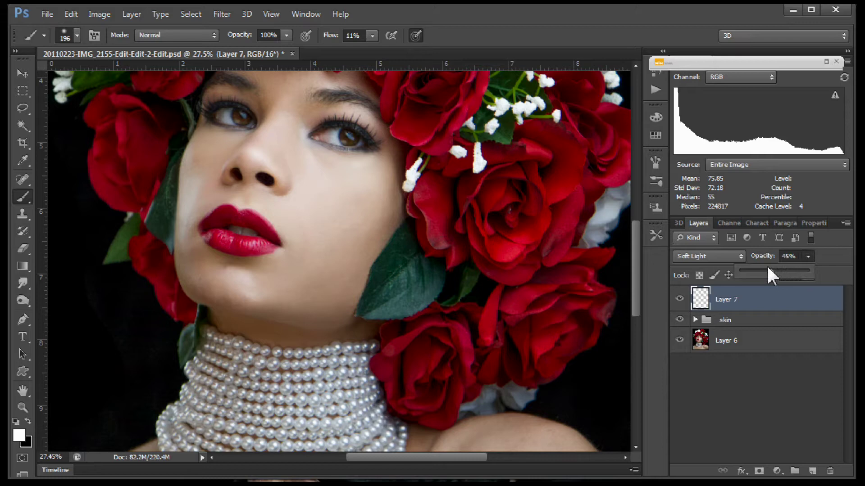
left_click_drag(768, 269, 766, 305)
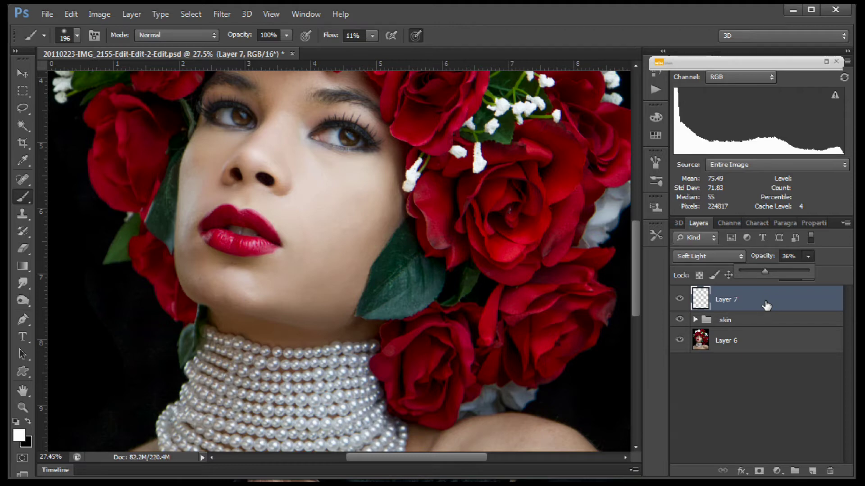
Delete the white highlight layer and add a new empty layer above the skin group.
left_click(740, 304)
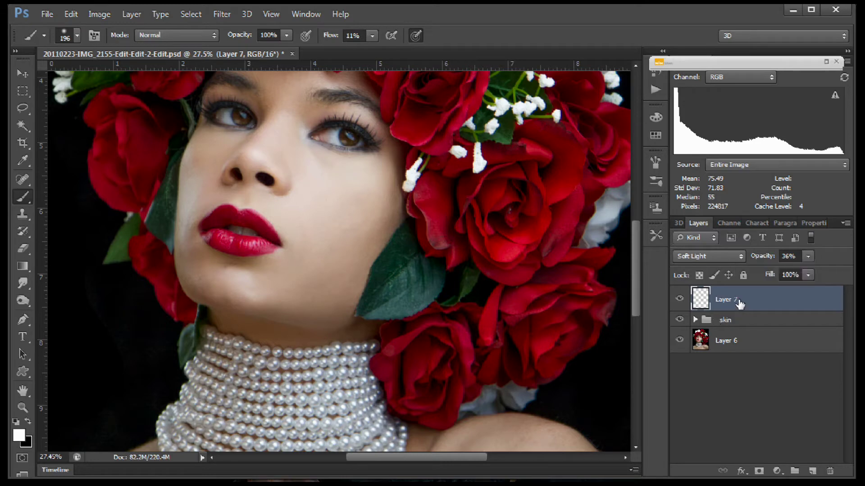
key("Delete")
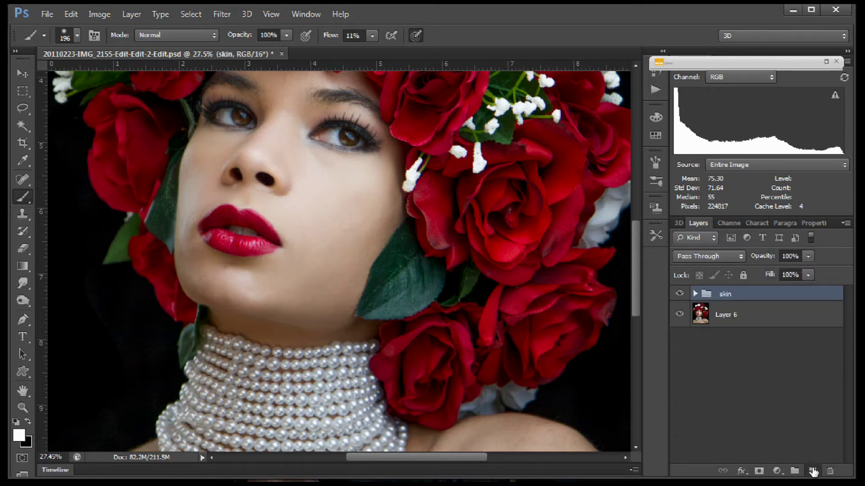
left_click(813, 471)
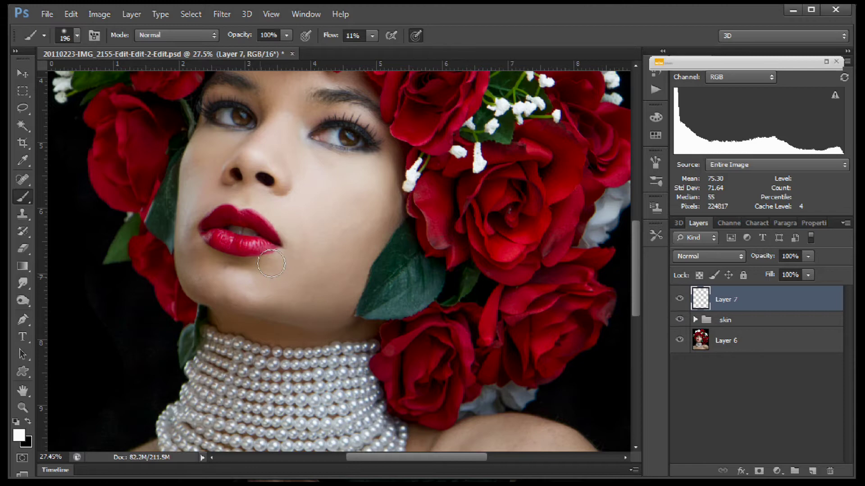
Sample the bright skin on the cheek as the foreground colour and lighten it to eae1d5.
left_click_drag(279, 257, 297, 301)
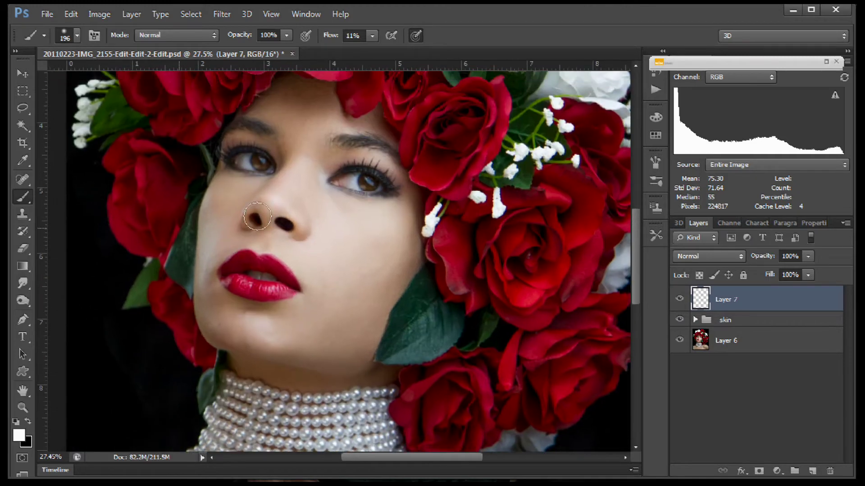
left_click(19, 435)
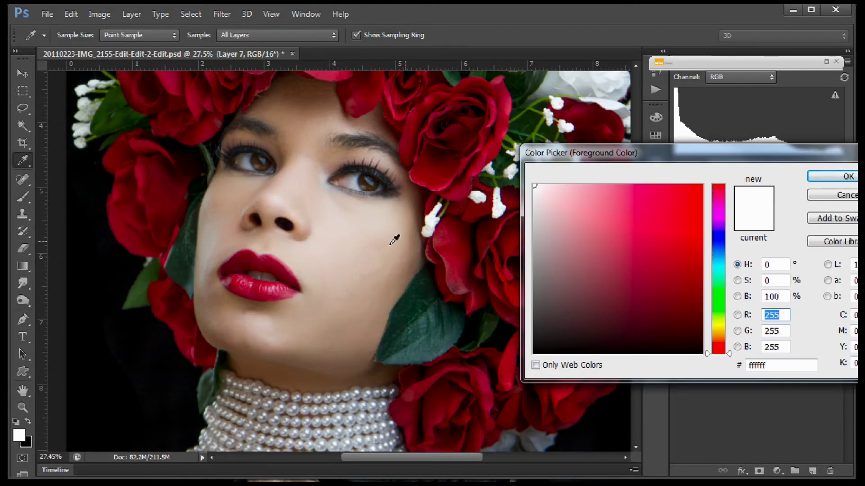
left_click(329, 235)
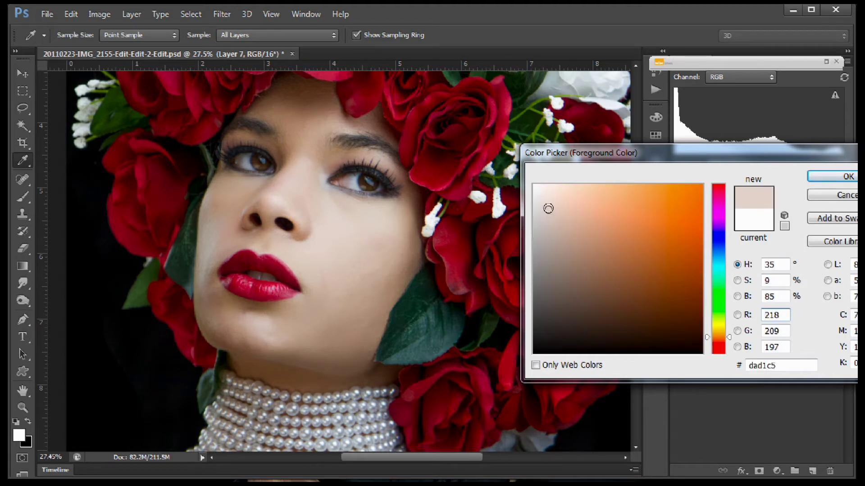
left_click_drag(548, 208, 548, 198)
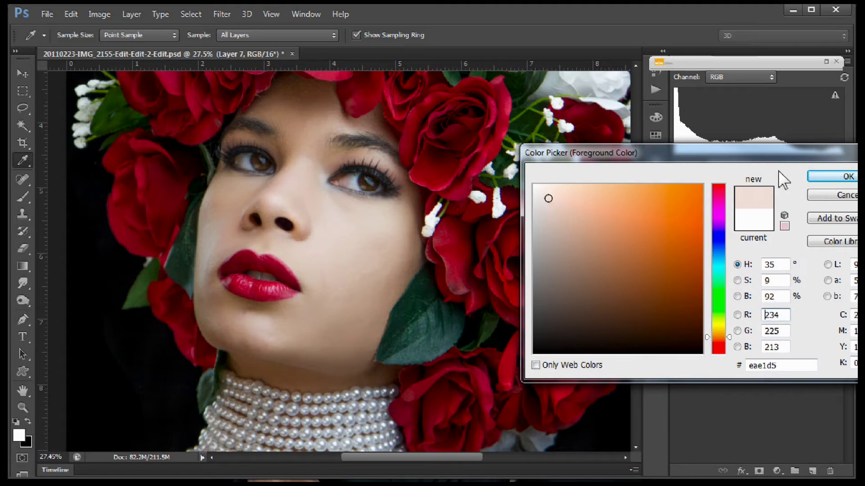
left_click(825, 178)
key("b")
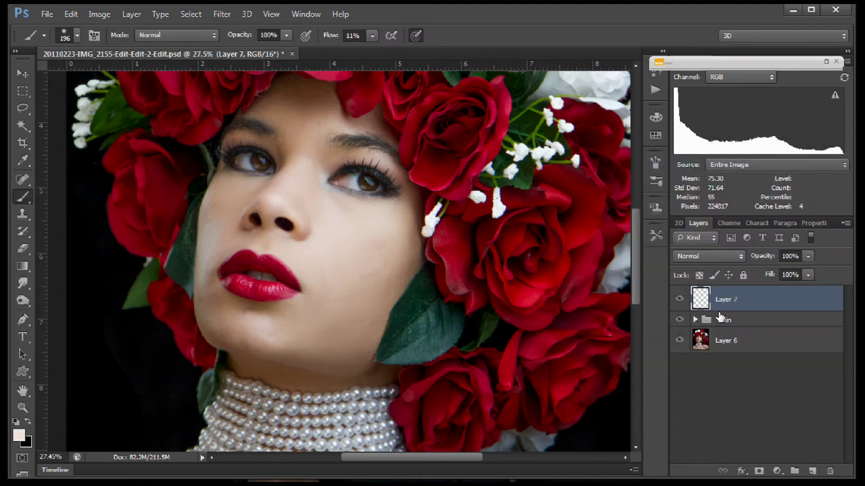
Enlarge the brush to 609 px, raise its flow to 100%, and paint the light skin tone over the whole figure and flowers.
left_click_drag(373, 274, 327, 287)
key("ctrl+space")
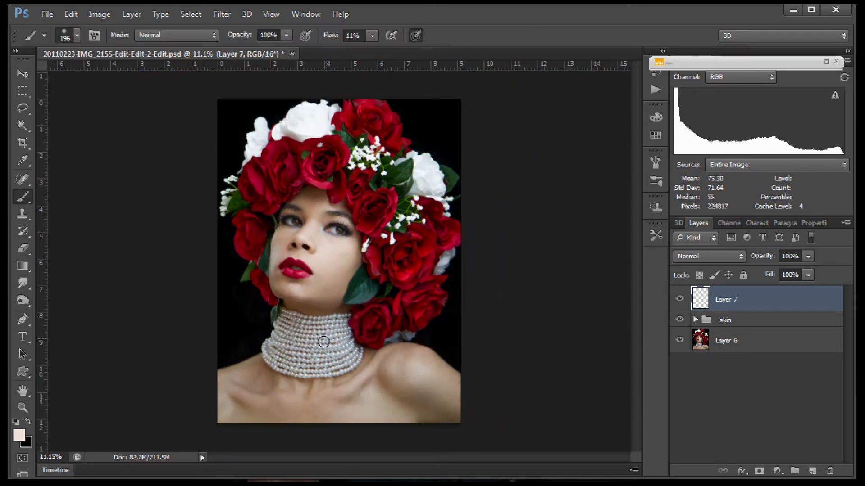
left_click_drag(323, 341, 344, 342)
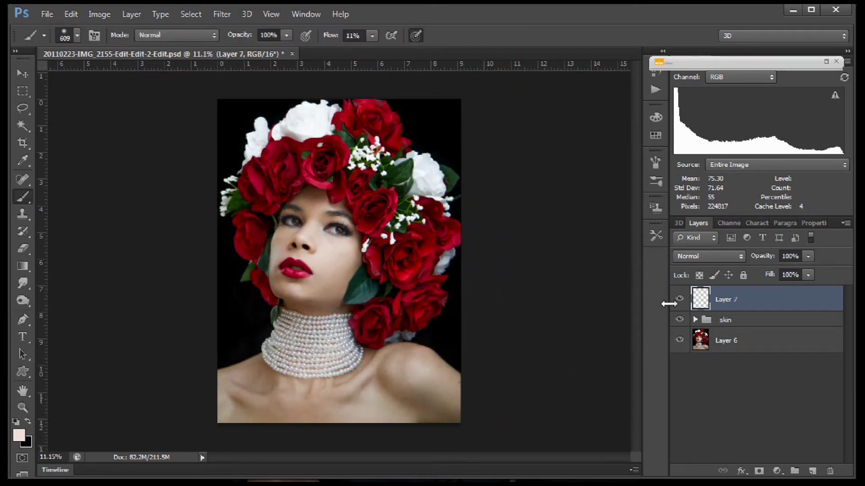
left_click(372, 36)
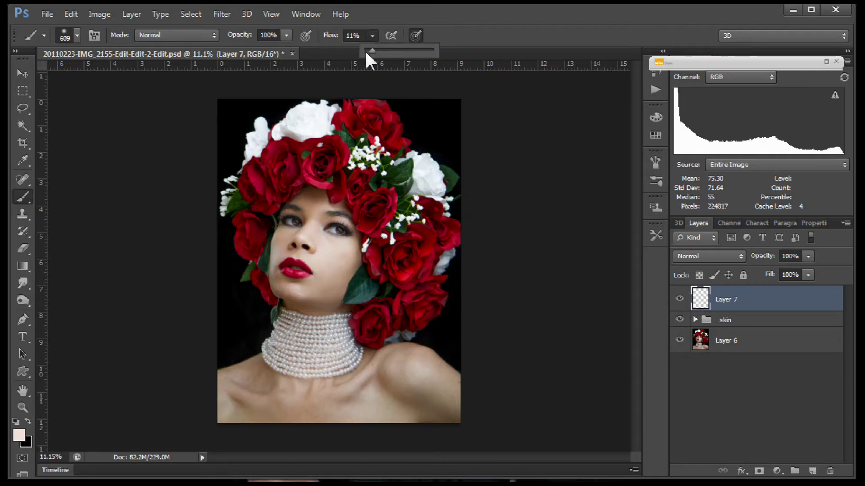
left_click_drag(372, 50, 492, 49)
mouse_move(284, 228)
left_mouse_down()
mouse_move(300, 291)
mouse_move(396, 198)
mouse_move(271, 139)
mouse_move(352, 144)
mouse_move(413, 227)
mouse_move(405, 270)
mouse_move(347, 357)
mouse_move(330, 305)
mouse_move(224, 411)
mouse_move(415, 393)
mouse_move(387, 371)
mouse_move(458, 407)
mouse_move(278, 380)
mouse_move(356, 347)
mouse_move(376, 288)
mouse_move(264, 261)
mouse_move(276, 281)
mouse_move(263, 146)
mouse_move(364, 145)
mouse_move(441, 226)
mouse_move(363, 233)
mouse_move(304, 294)
mouse_move(289, 351)
mouse_move(273, 322)
left_mouse_up()
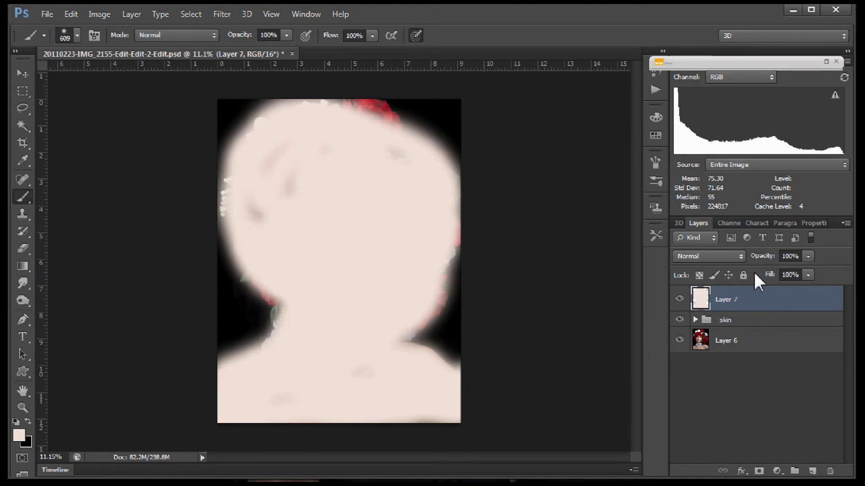
Set the painted layer to Soft Light and split its Blend If Underlying Layer black slider at 122 / 255.
left_click(739, 256)
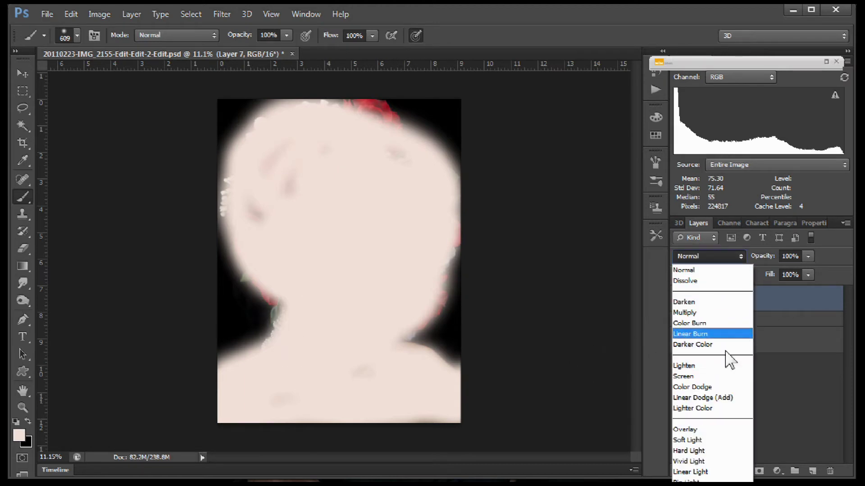
left_click(708, 440)
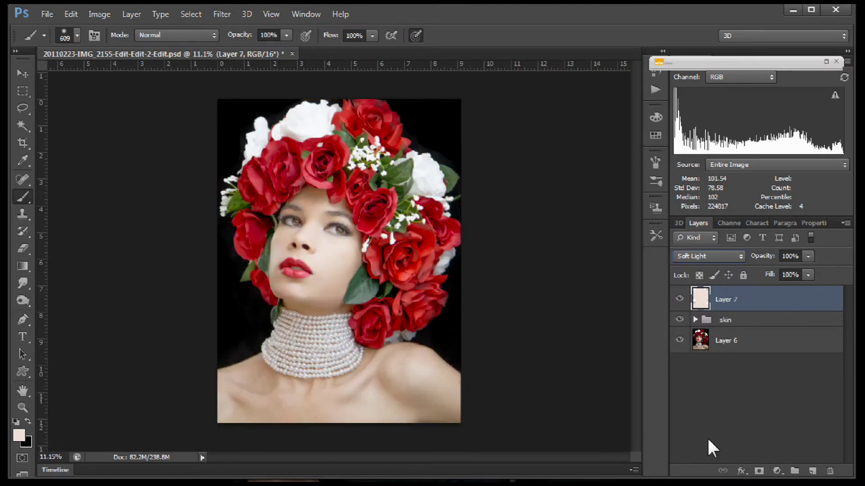
double_click(702, 299)
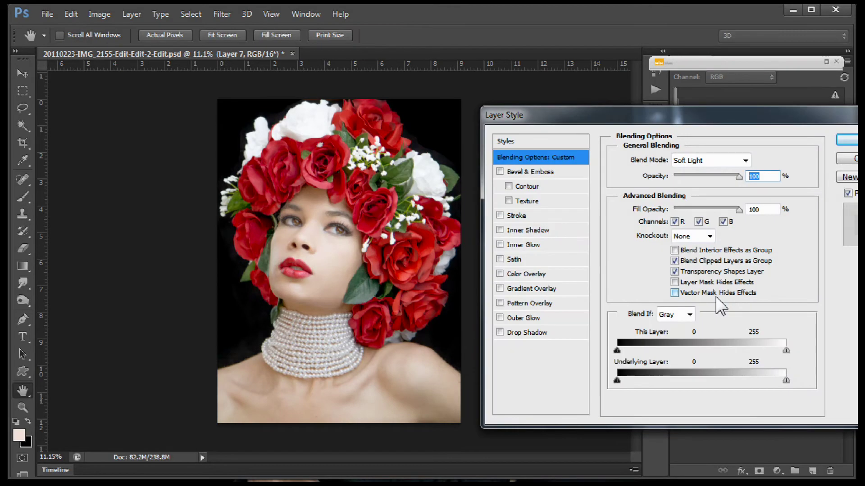
left_click_drag(630, 123, 543, 62)
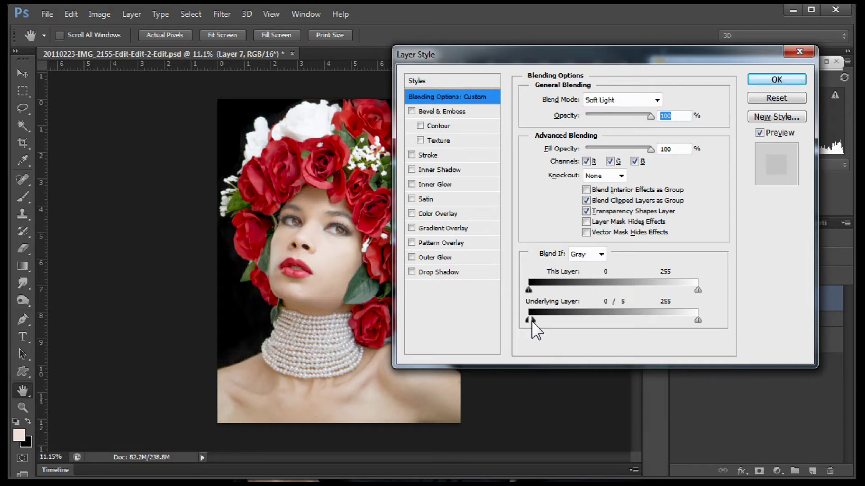
left_click_drag(531, 320, 678, 333)
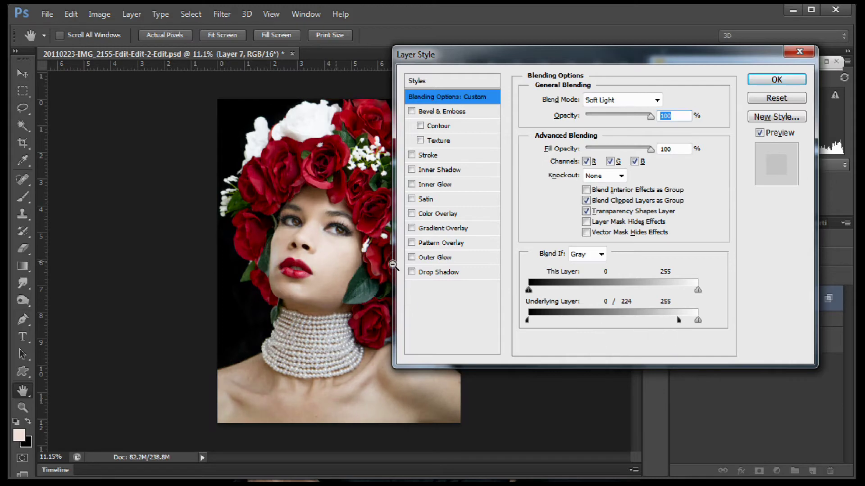
mouse_move(678, 318)
left_mouse_down()
mouse_move(649, 318)
mouse_move(689, 318)
left_mouse_up()
left_click_drag(529, 321, 609, 324)
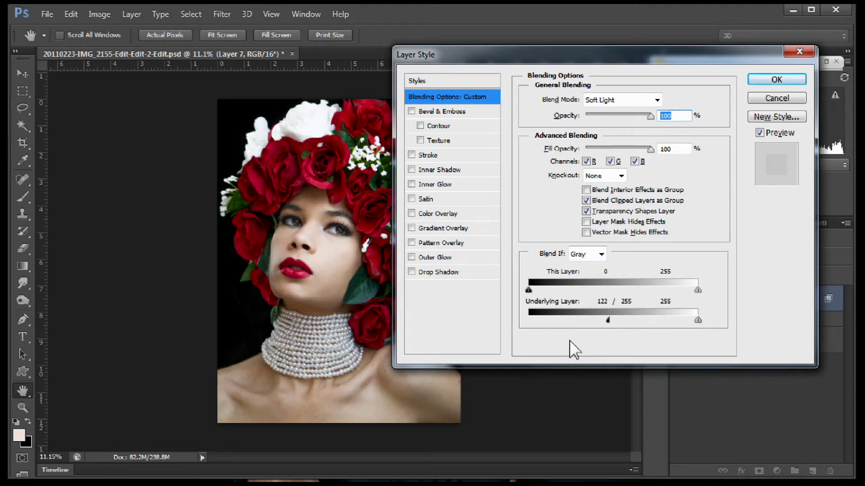
left_click(774, 80)
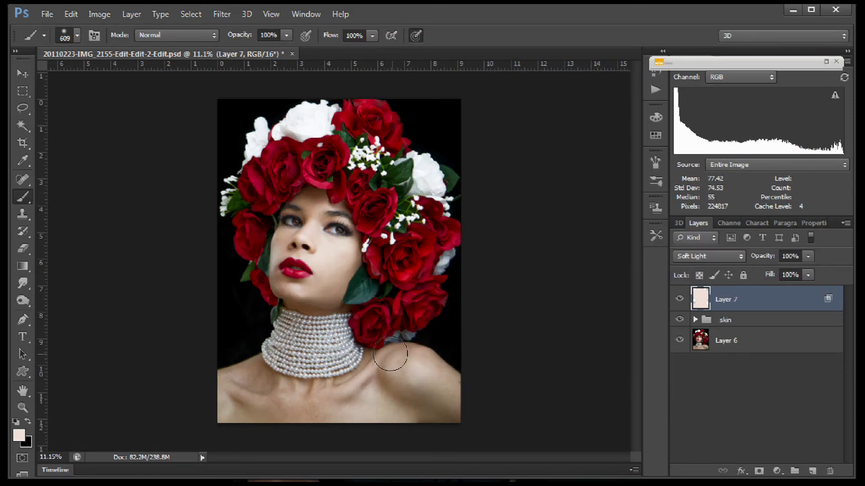
Compare the shoulders, neck and face with and without the light-toned layer.
key("z")
left_click_drag(342, 342, 414, 339)
left_click_drag(335, 371, 338, 267)
left_click(679, 300)
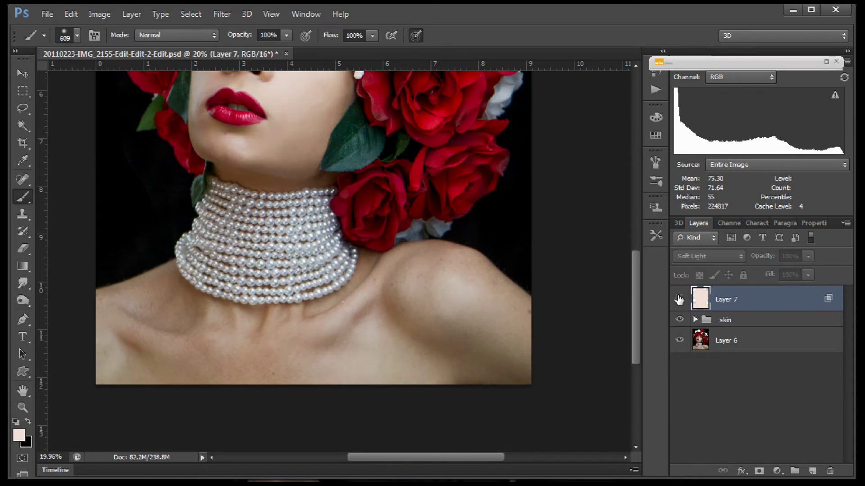
left_click(679, 299)
left_click(678, 299)
left_click(679, 299)
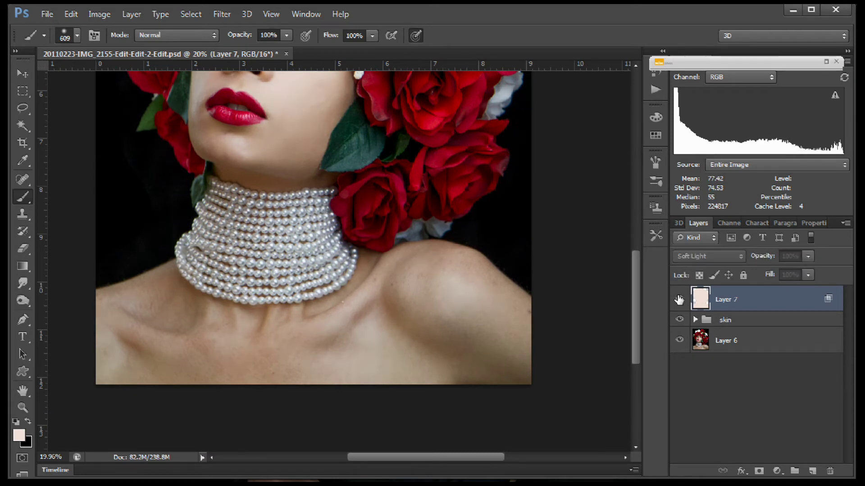
left_click_drag(222, 157, 236, 292)
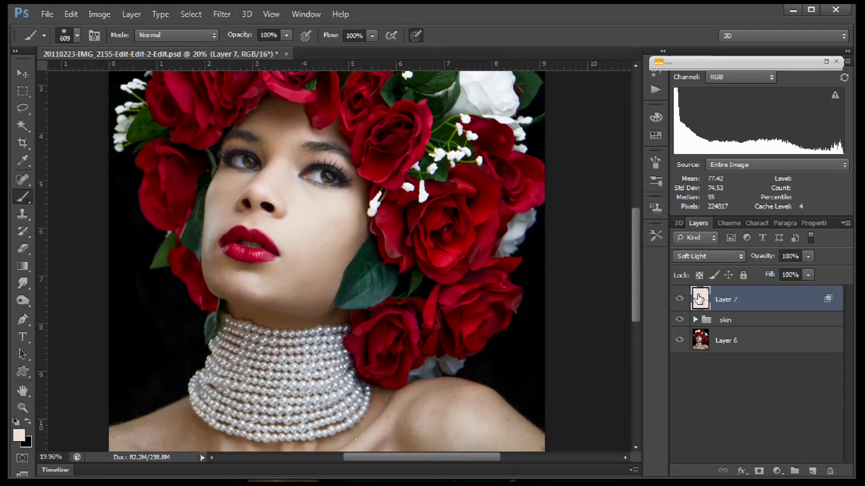
left_click(679, 299)
left_click(679, 299)
Add another empty layer and set the foreground colour to a shadow tone sampled below the lips, darkened to 514431.
left_click(812, 471)
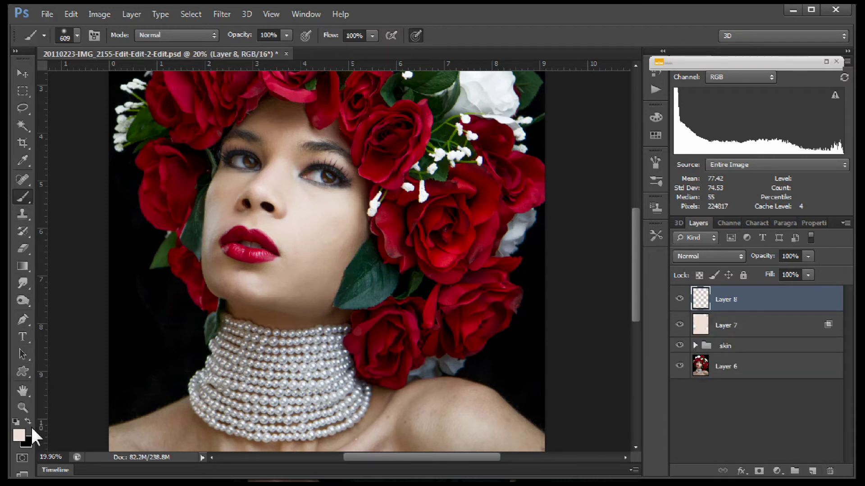
left_click(17, 437)
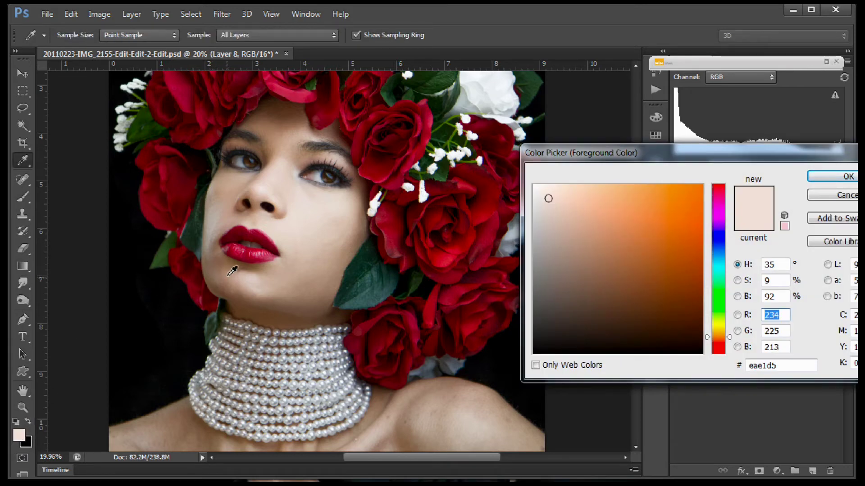
left_click(220, 265)
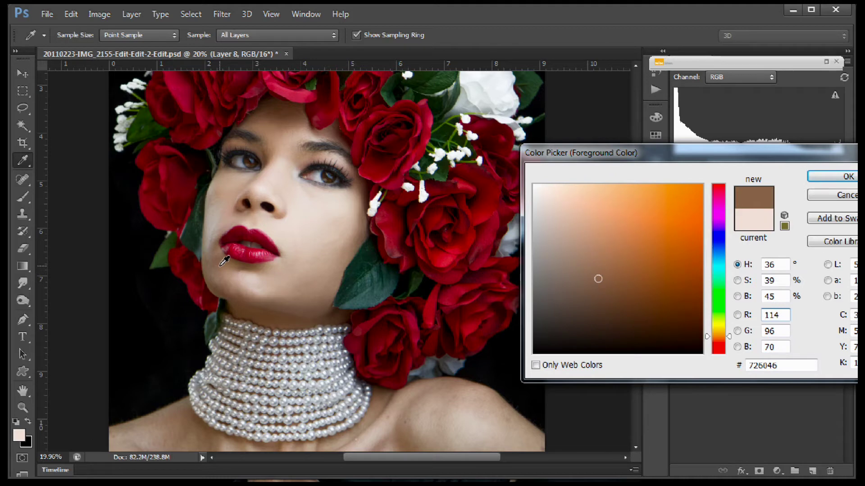
left_click_drag(598, 278, 600, 300)
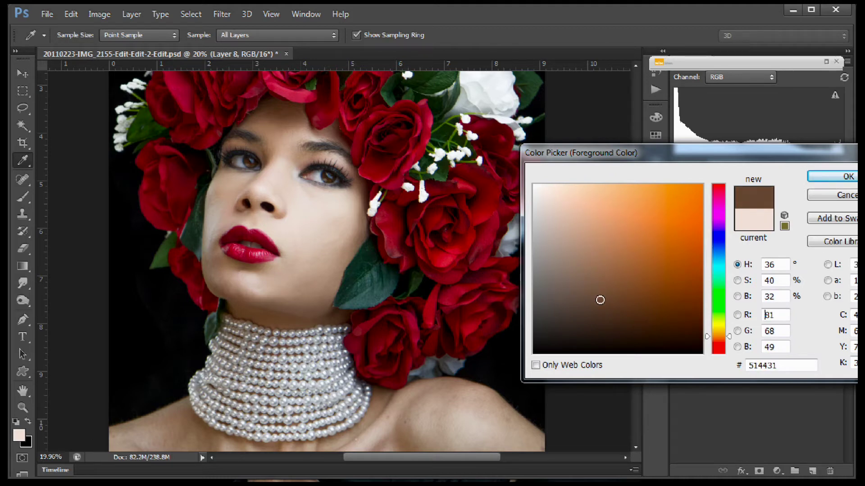
left_click(831, 176)
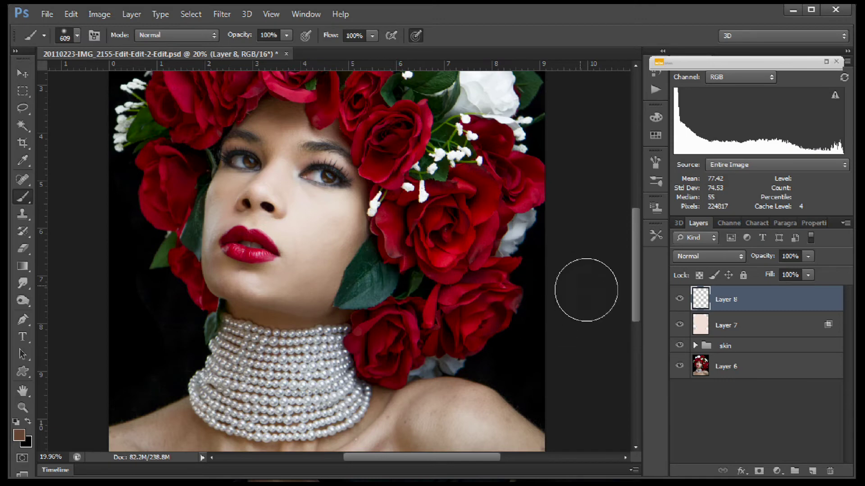
Enlarge the brush to 1274 px and paint the dark brown over the head, flowers, neck, chest and shoulders.
key("z")
left_click_drag(179, 262, 145, 260)
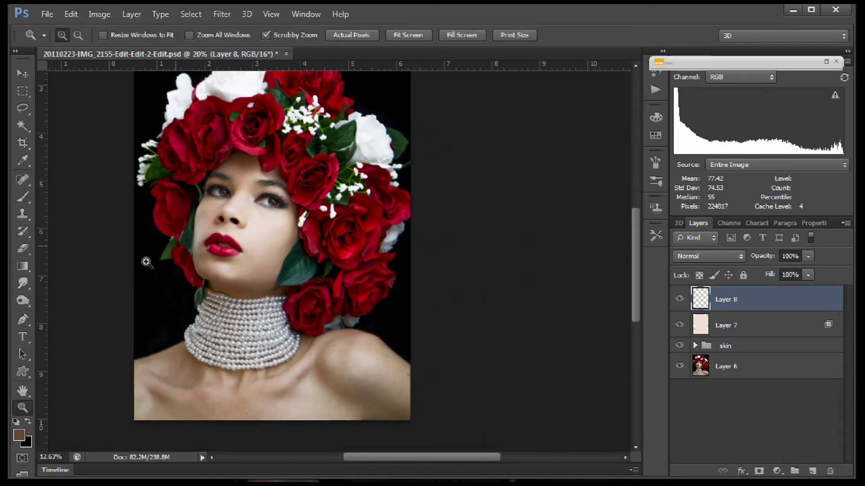
key("b")
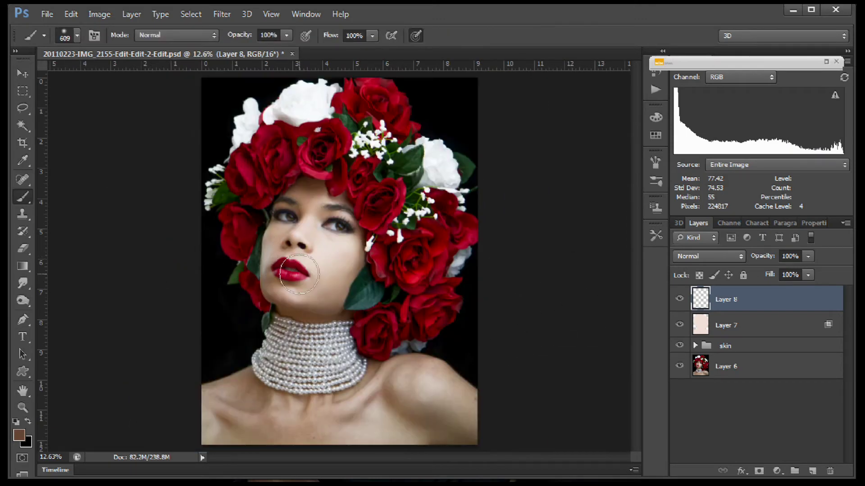
left_click_drag(285, 279, 338, 282)
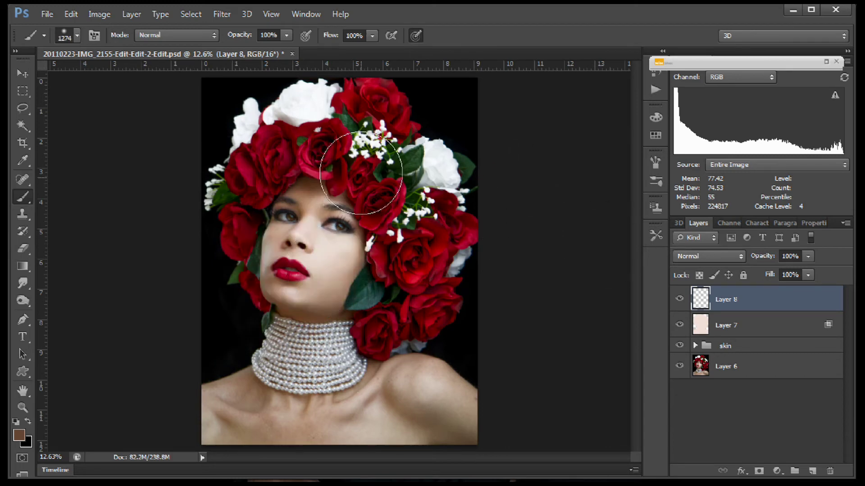
mouse_move(289, 164)
left_mouse_down()
mouse_move(311, 213)
mouse_move(270, 242)
mouse_move(294, 244)
mouse_move(348, 198)
mouse_move(355, 171)
mouse_move(270, 146)
mouse_move(363, 140)
mouse_move(313, 134)
mouse_move(381, 274)
mouse_move(353, 121)
left_mouse_up()
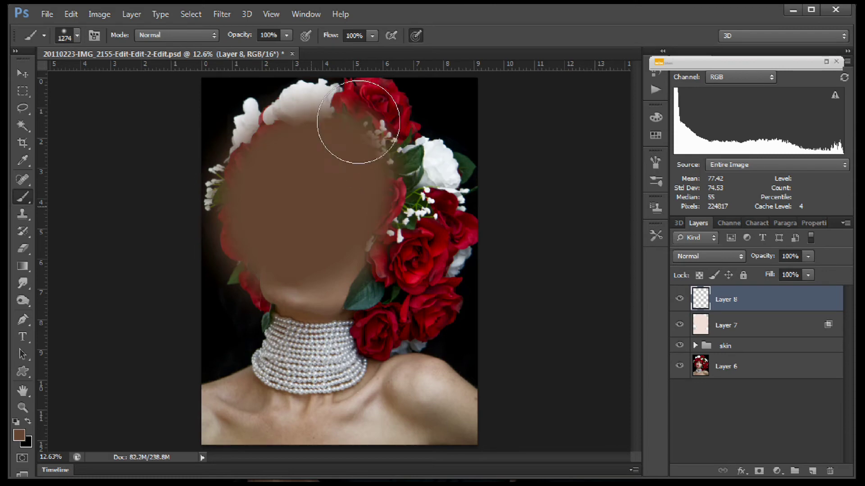
mouse_move(212, 420)
left_mouse_down()
mouse_move(442, 421)
mouse_move(245, 431)
mouse_move(437, 424)
mouse_move(454, 433)
mouse_move(214, 468)
left_mouse_up()
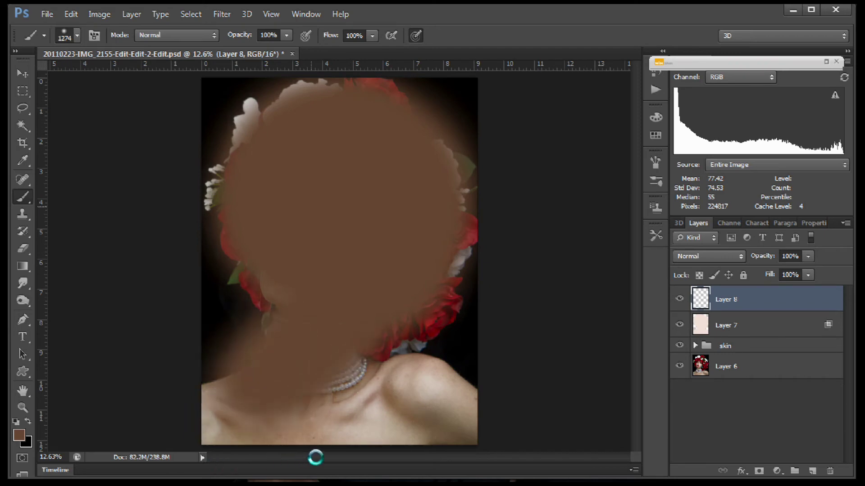
left_click_drag(407, 462, 431, 471)
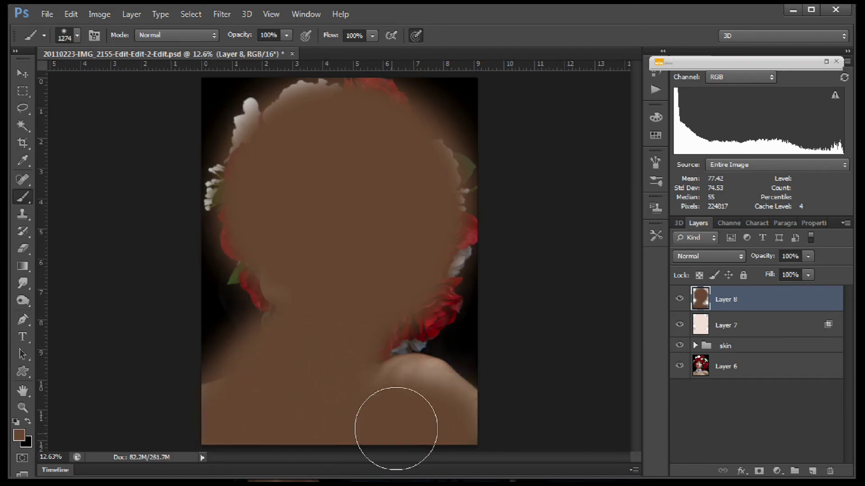
left_click_drag(405, 394, 440, 407)
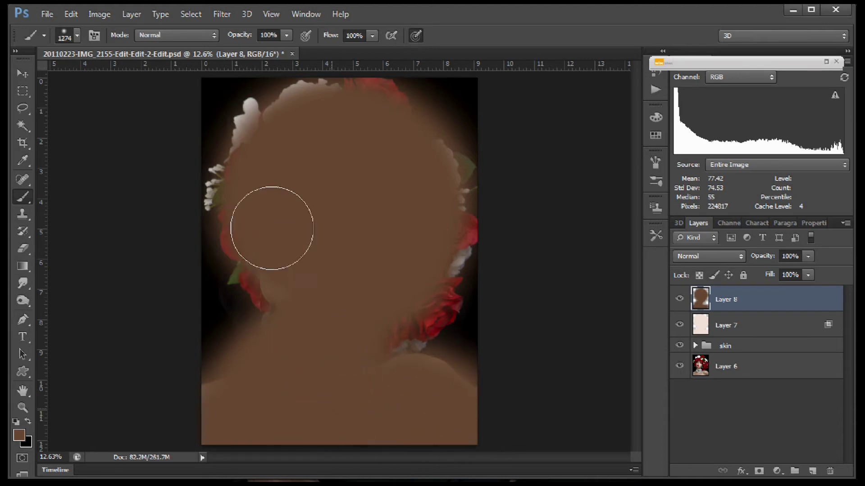
left_click_drag(254, 155, 288, 276)
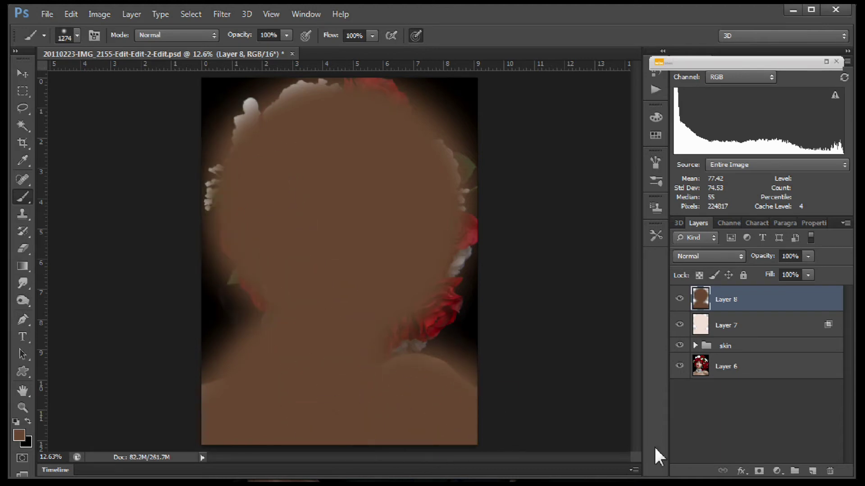
Set the dark-toned layer to Soft Light and split its Blend If Underlying Layer white slider at 0 / 136.
left_click(736, 257)
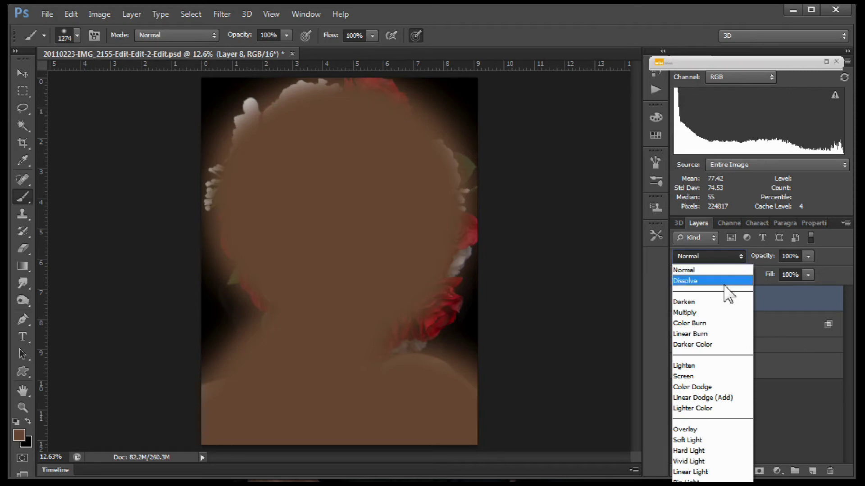
left_click(701, 440)
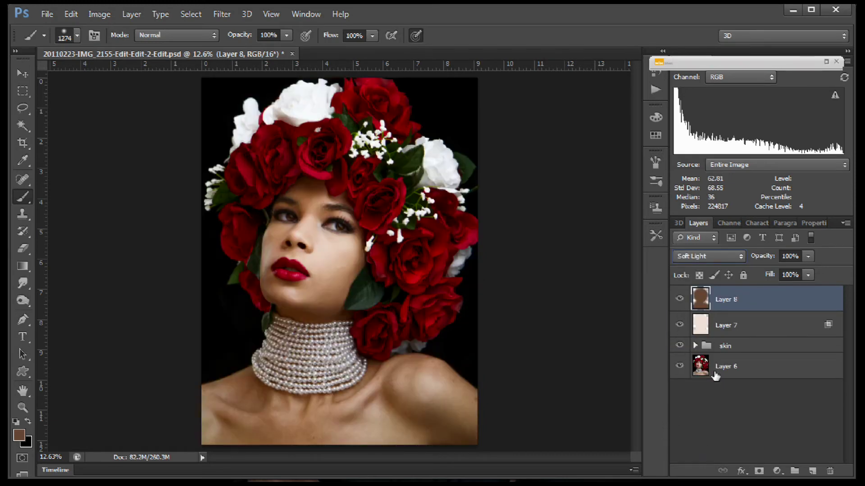
double_click(701, 300)
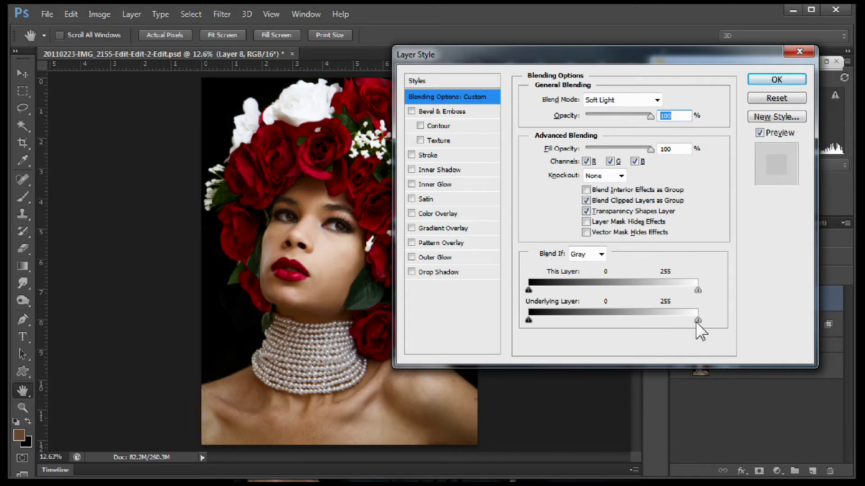
left_click_drag(697, 321, 525, 329)
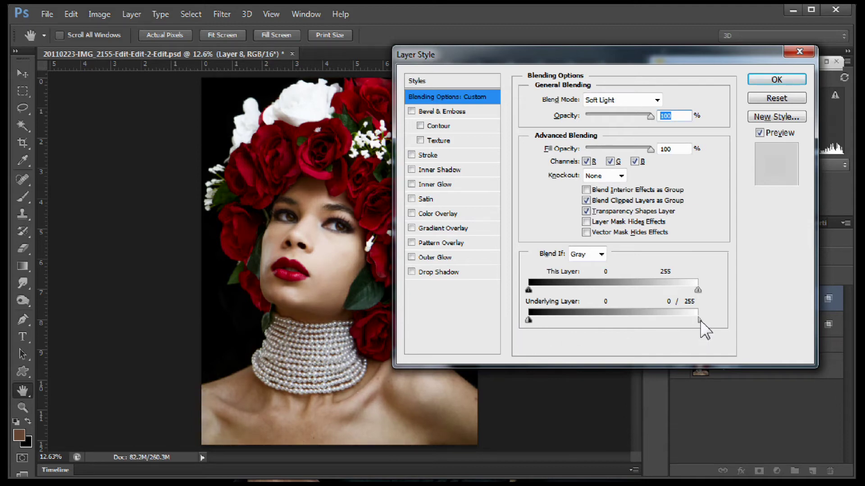
left_click_drag(700, 321, 619, 321)
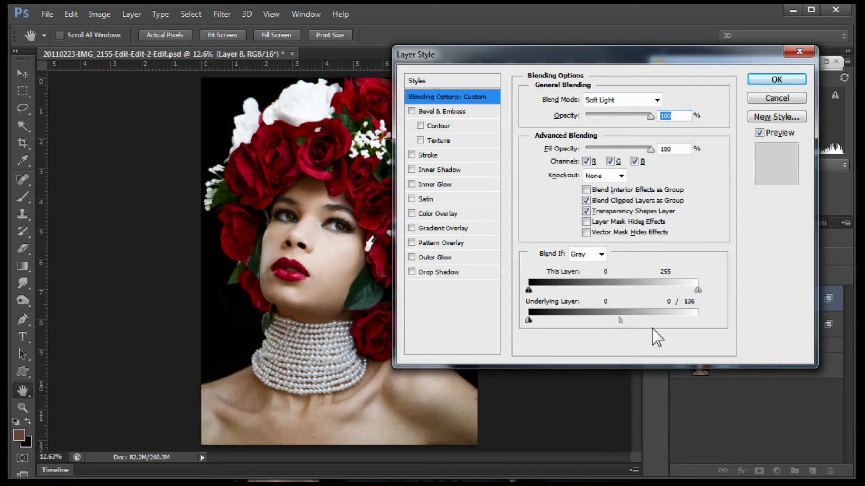
left_click(776, 82)
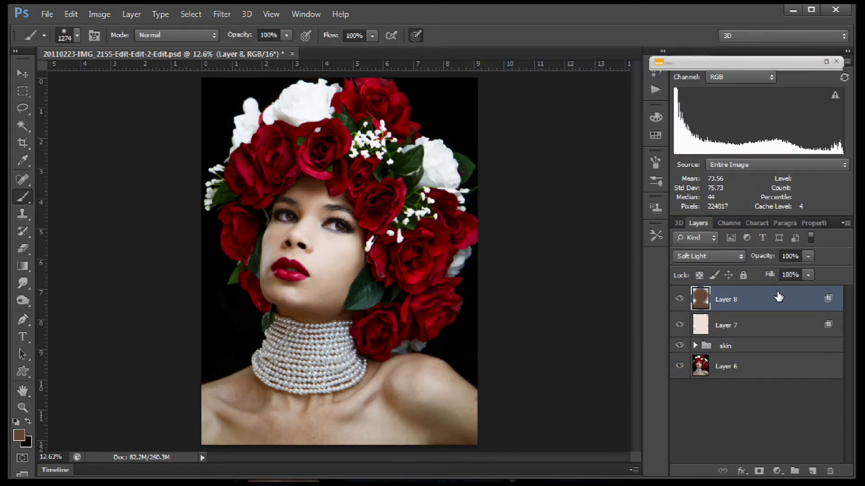
Group the light-toned and dark-toned layers together.
left_click(750, 326, "shift")
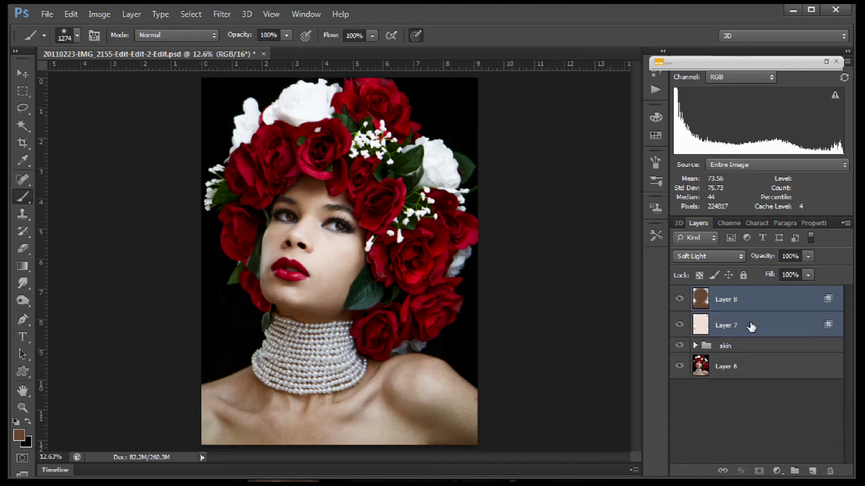
key("ctrl+g")
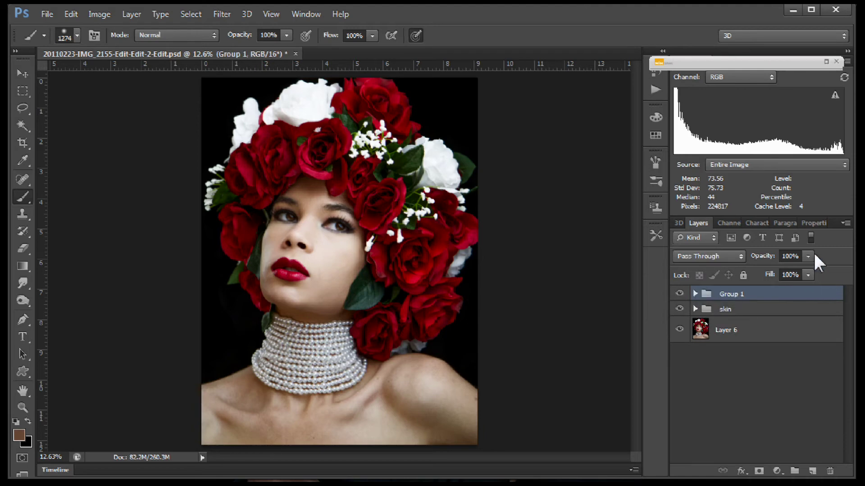
Compare the portrait at different group opacities and with the tone group hidden and shown, examining the face closer up.
left_click(805, 260)
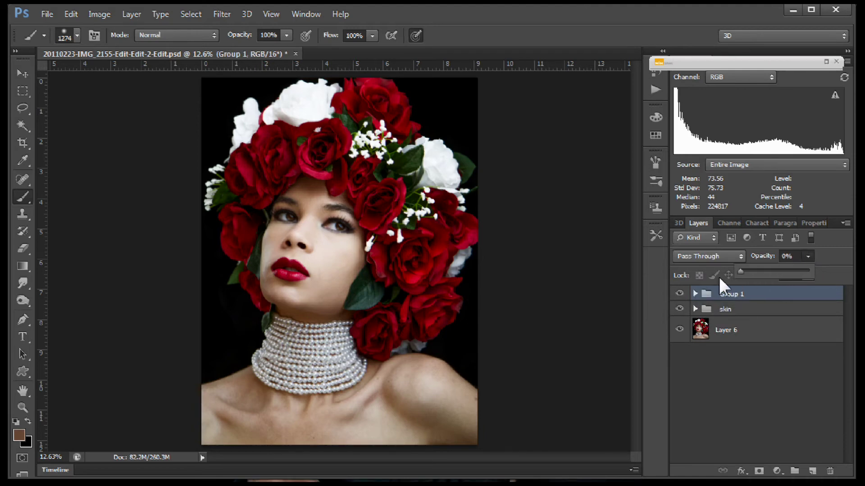
left_click_drag(719, 277, 830, 283)
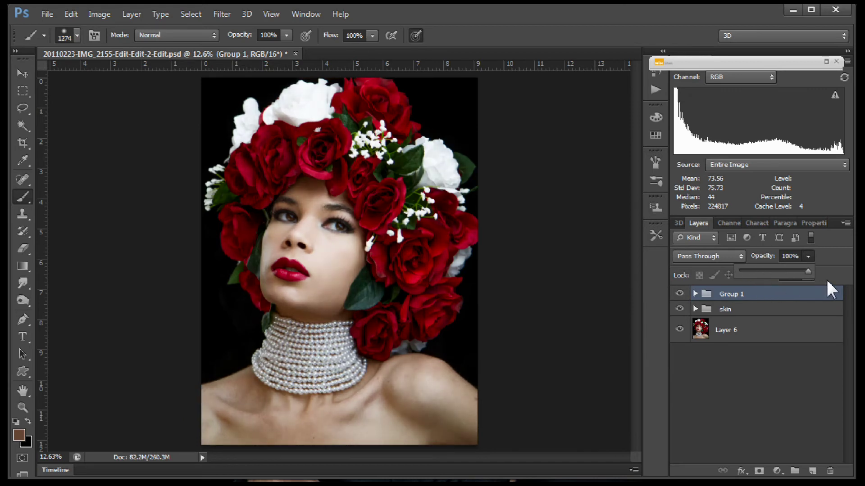
left_click(679, 294)
left_click(679, 294)
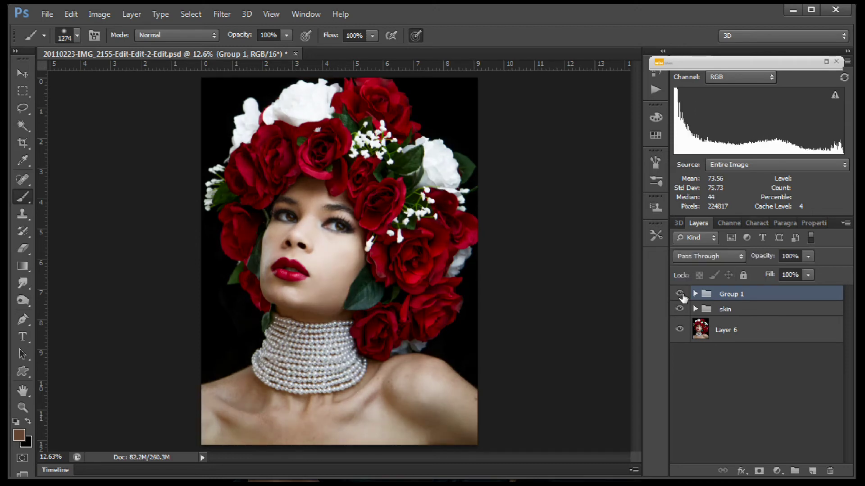
left_click(680, 294)
left_click(680, 293)
key("z")
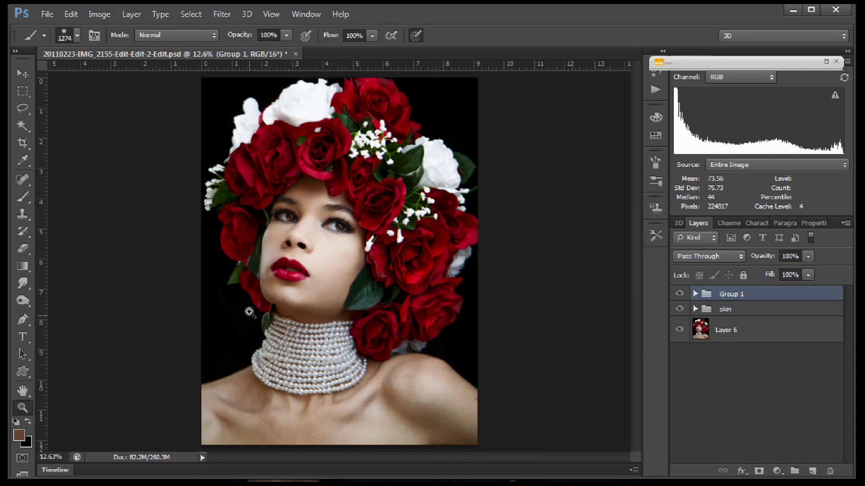
mouse_move(249, 312)
left_mouse_down()
mouse_move(307, 305)
mouse_move(338, 276)
mouse_move(275, 353)
mouse_move(272, 392)
mouse_move(276, 357)
mouse_move(330, 356)
mouse_move(288, 356)
left_mouse_up()
key("b")
key("z")
key("b")
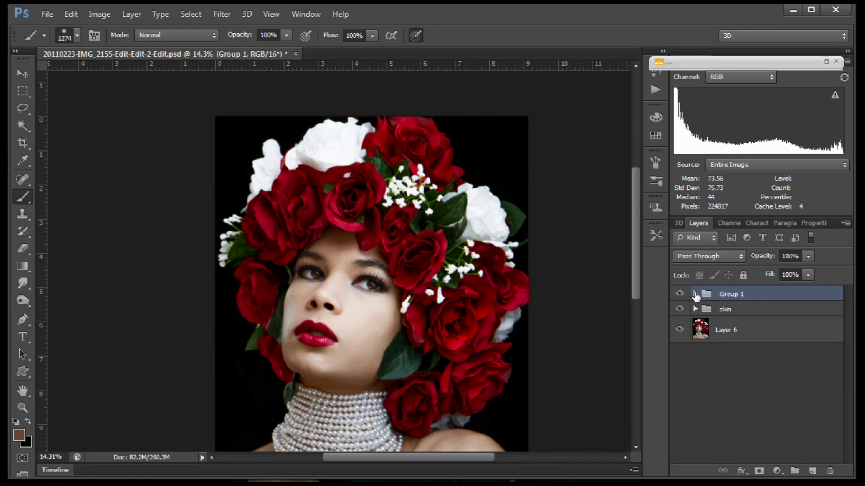
Reduce the saturation of the dark-toned layer inside the group to -45 with Hue/Saturation.
left_click(695, 294)
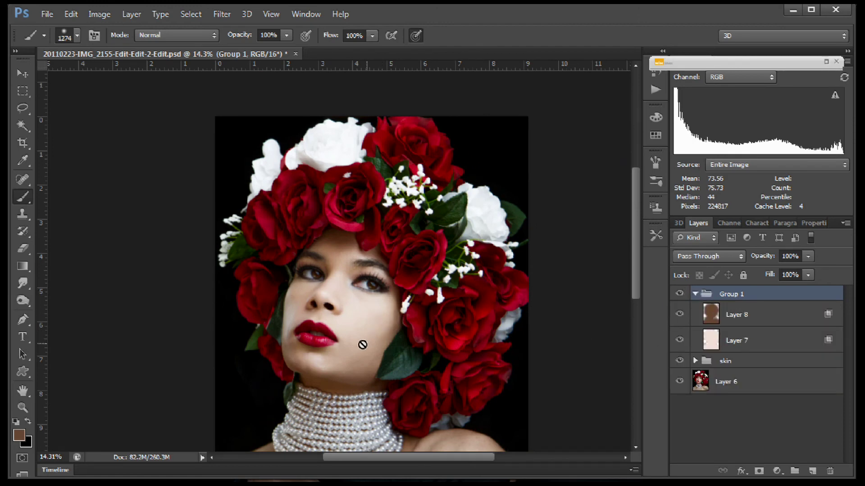
left_click_drag(362, 345, 329, 252)
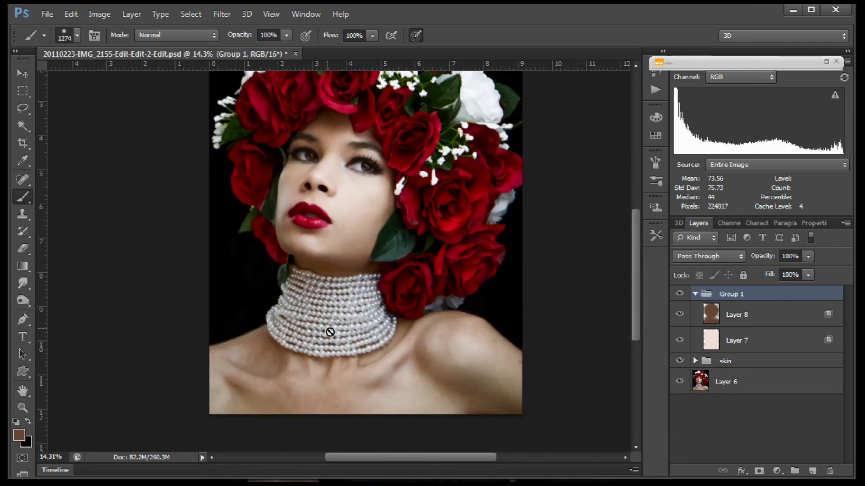
left_click(752, 314)
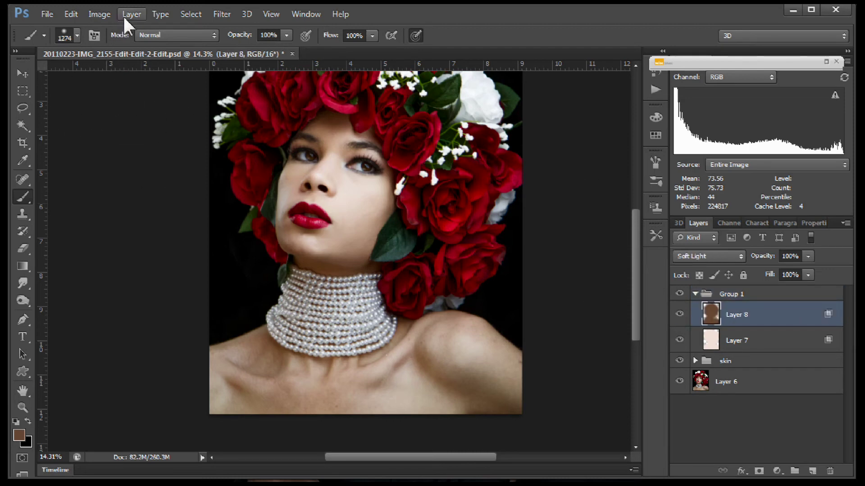
left_click(106, 14)
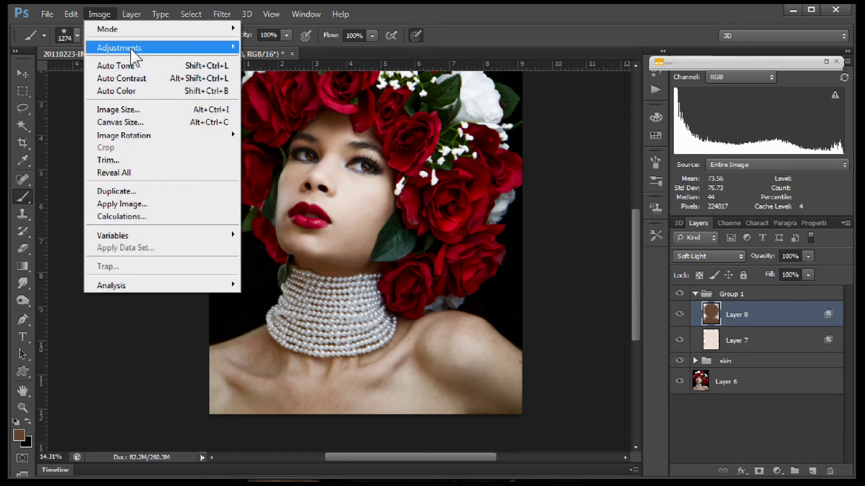
mouse_move(133, 48)
left_click(271, 116)
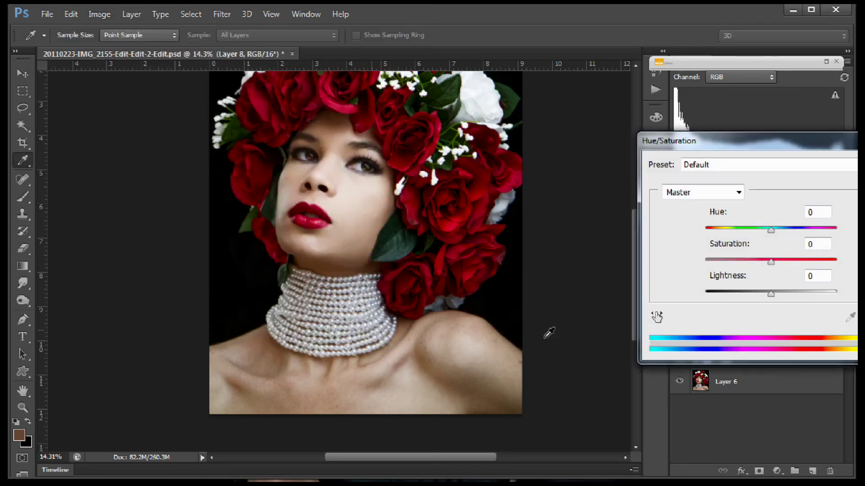
left_click_drag(770, 261, 740, 270)
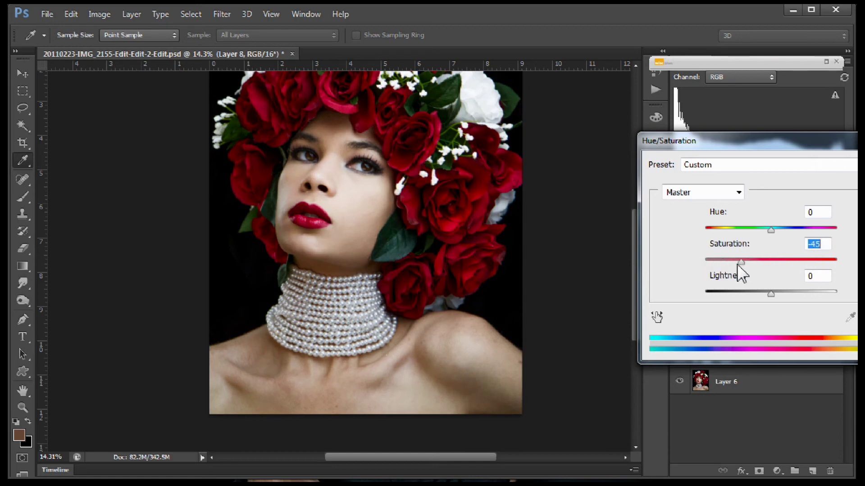
key("Return")
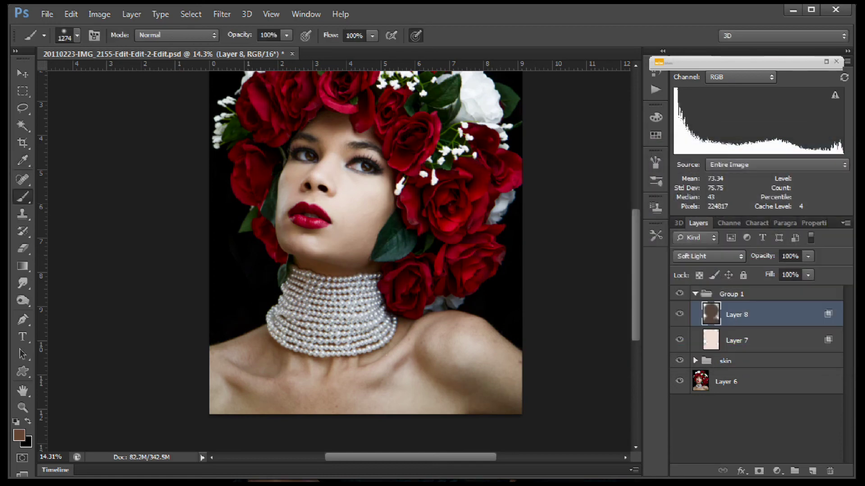
Add a Curves adjustment layer above the collapsed group and slightly raise its Red channel using a tone sampled from the face.
left_click(738, 295)
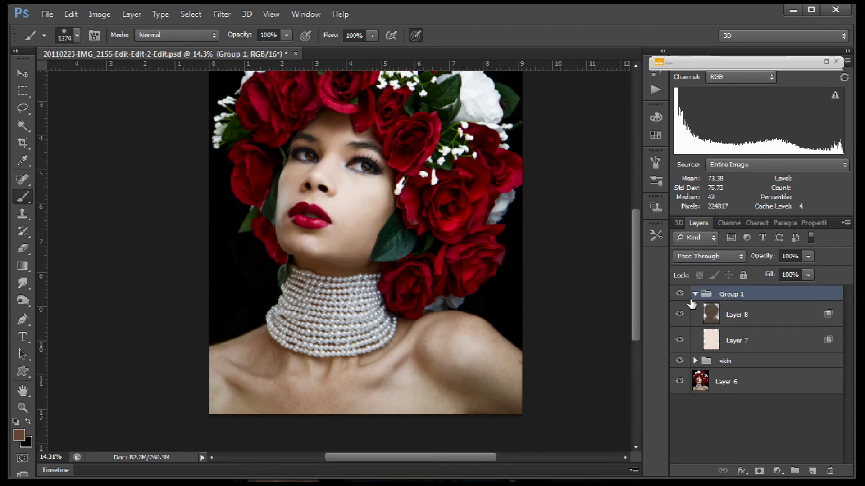
left_click(694, 296)
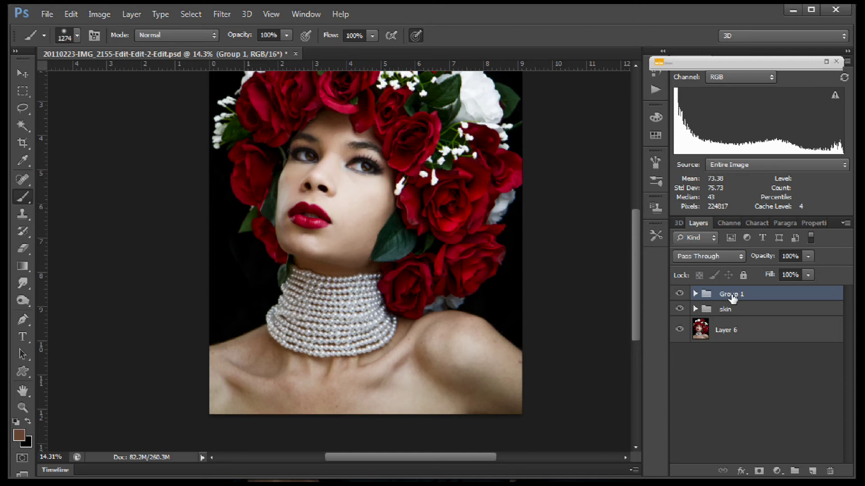
left_click(776, 470)
left_click(803, 258)
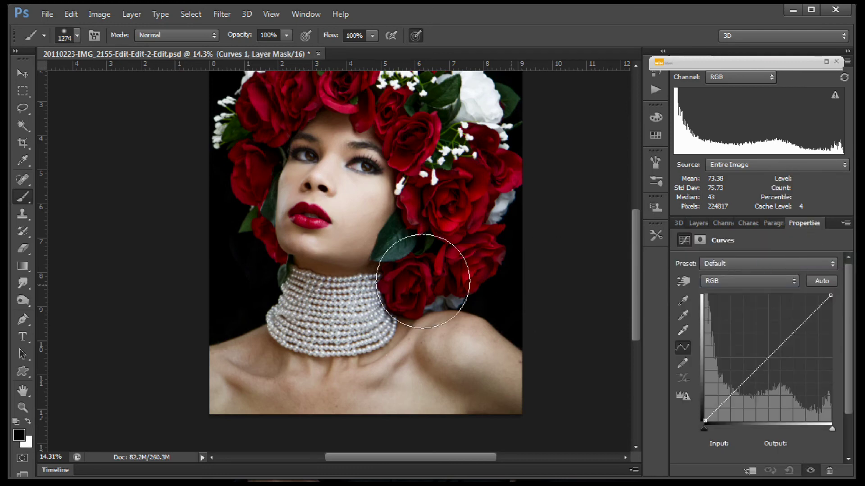
left_click(683, 281)
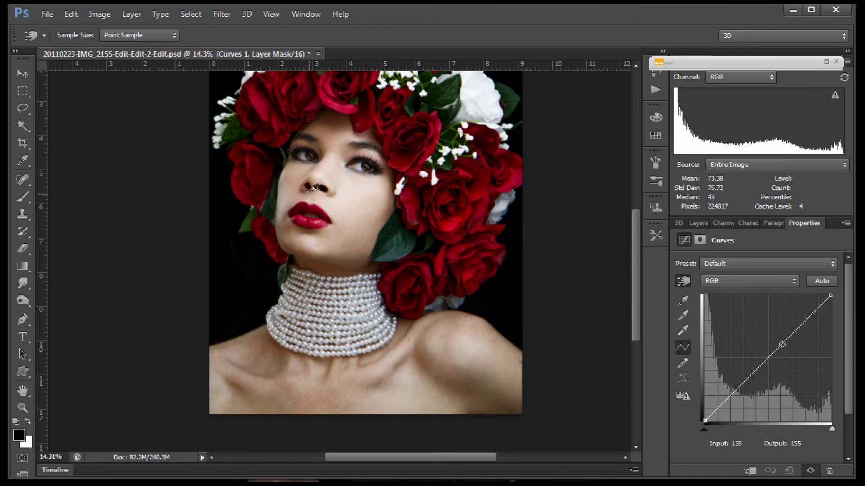
left_click(794, 280)
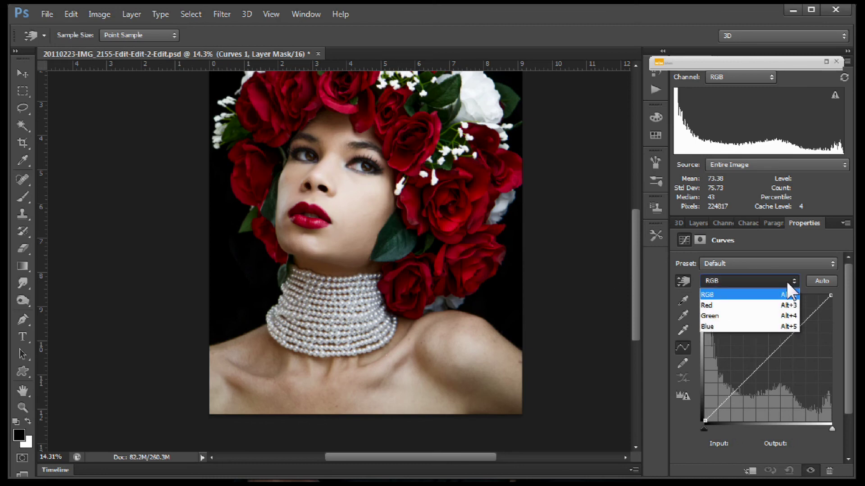
left_click(756, 310)
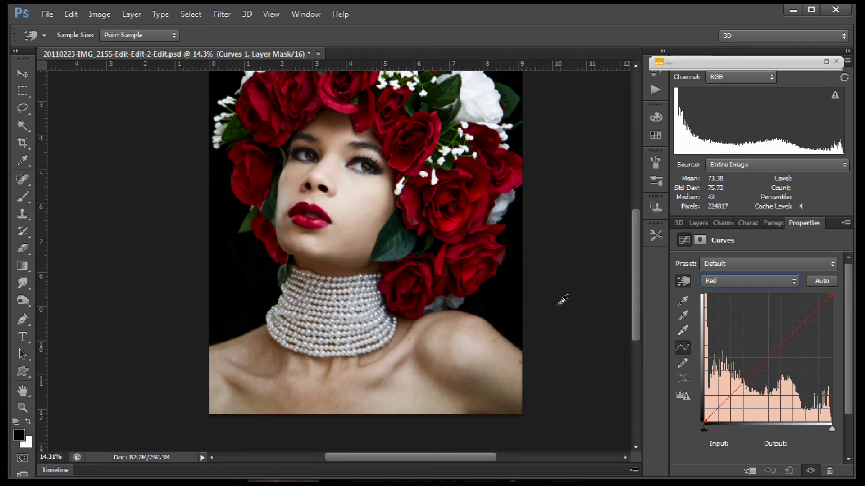
left_click(683, 279)
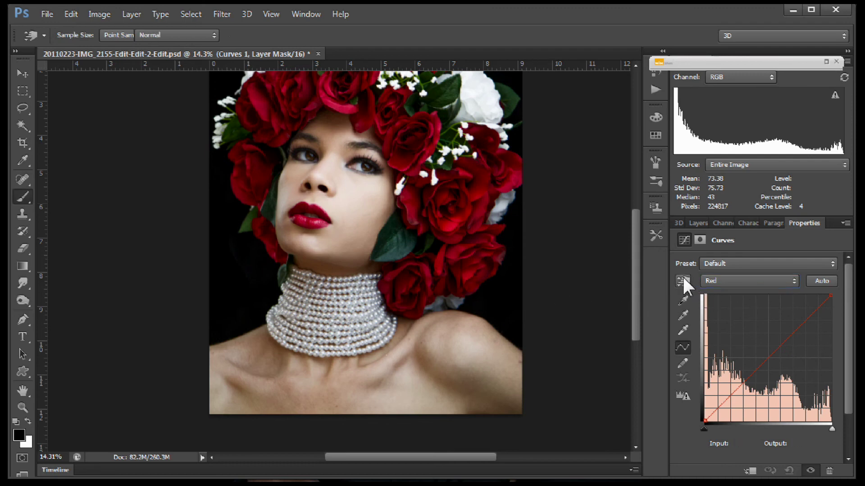
left_click(356, 191)
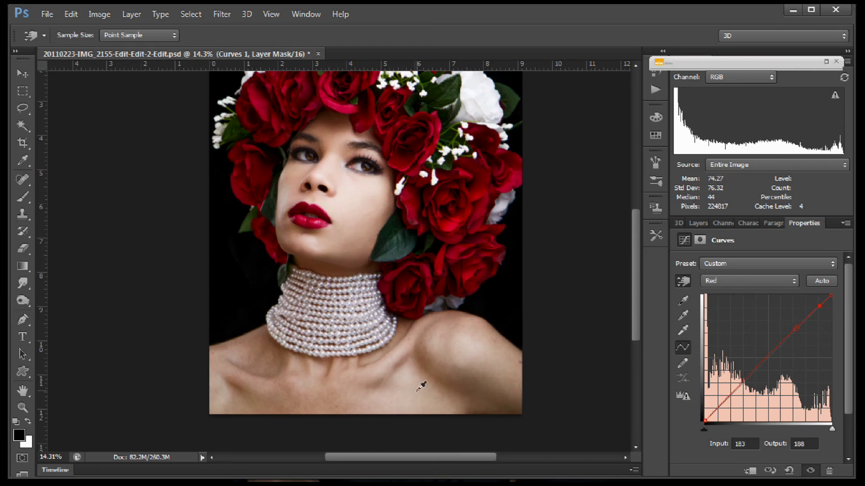
Add a point at input 188 on the Blue curve, sampled from the cheek, and lower it slightly.
left_click(793, 280)
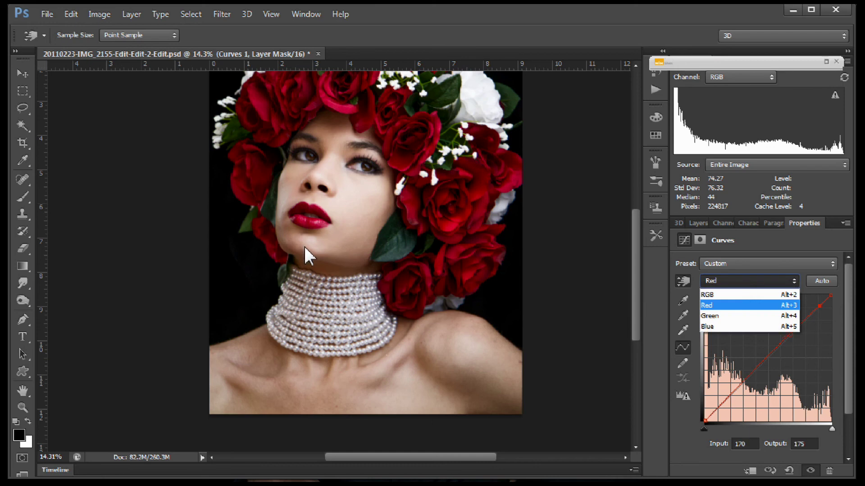
left_click(716, 325)
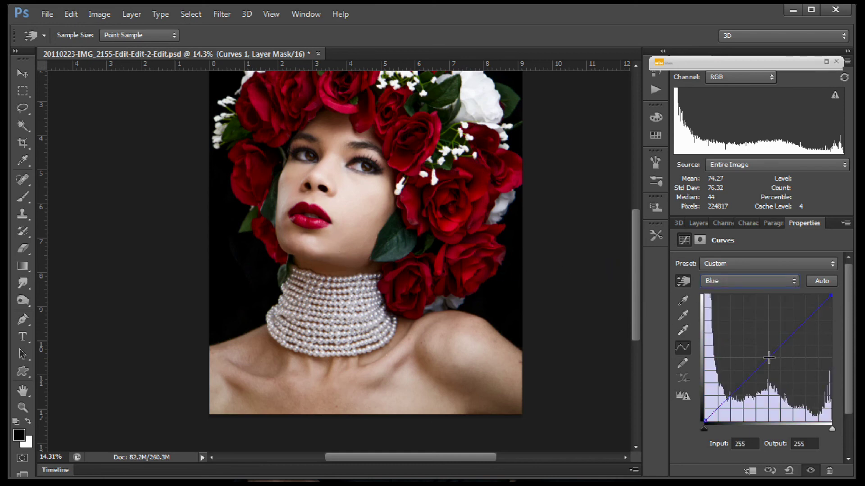
left_click_drag(767, 358, 841, 359)
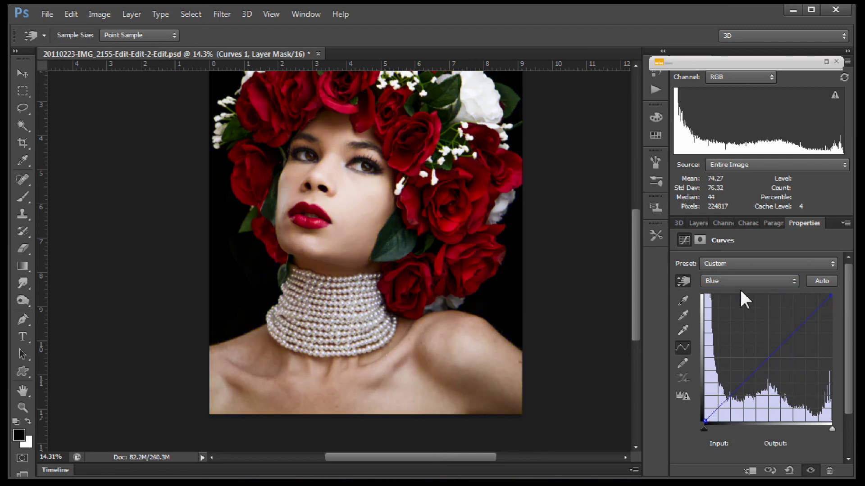
left_click(685, 276)
left_click(684, 277)
left_click(360, 203)
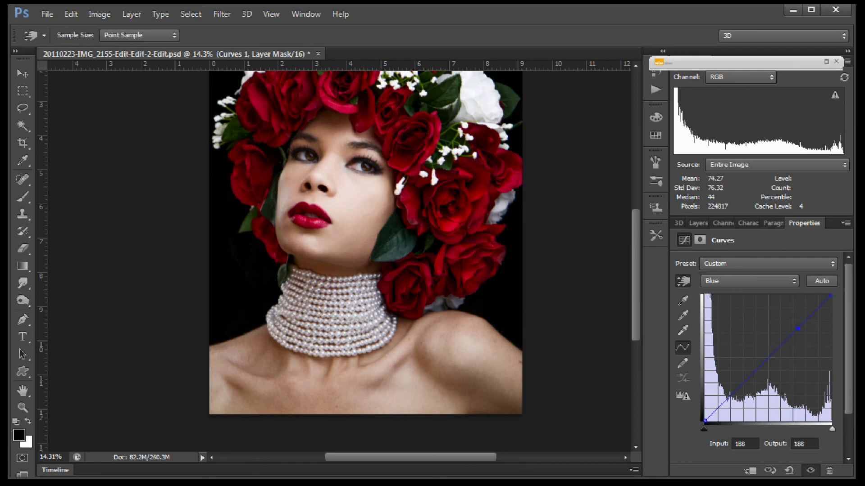
key("Down")
key("Down")
Compare the portrait with and without the Curves adjustment, the tone group and the skin group.
left_click(700, 223)
left_click(680, 299)
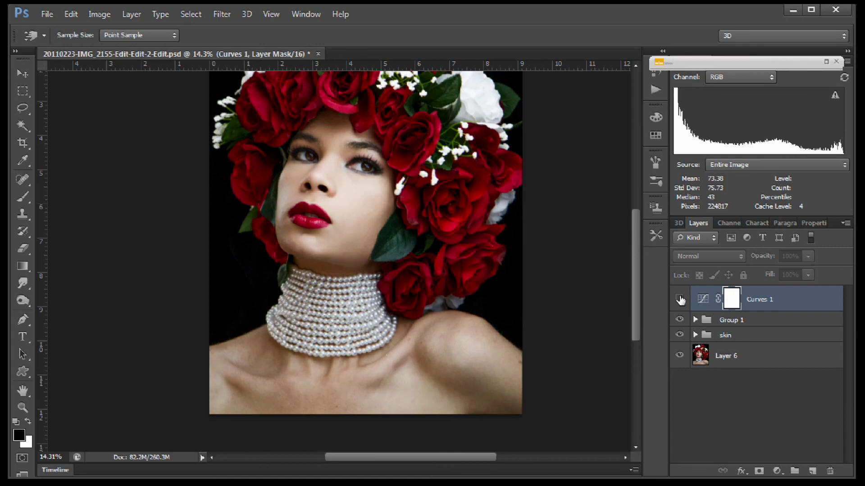
left_click(680, 299)
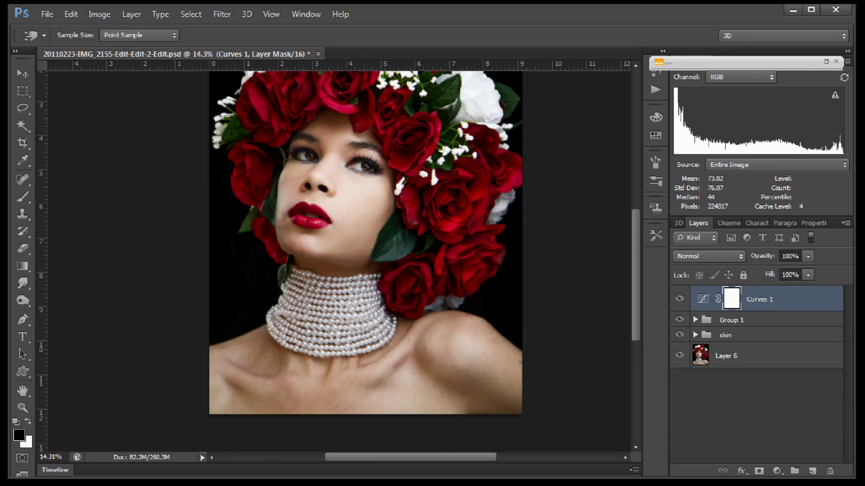
left_click(680, 301)
left_click(680, 319)
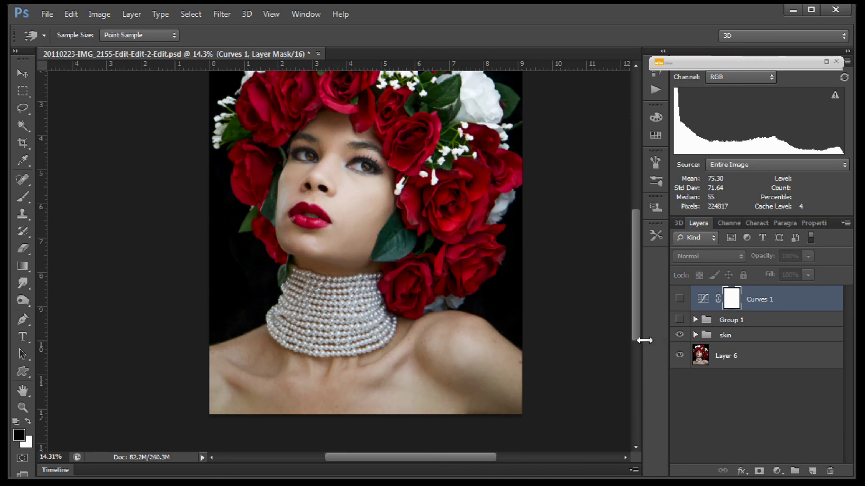
left_click(679, 320)
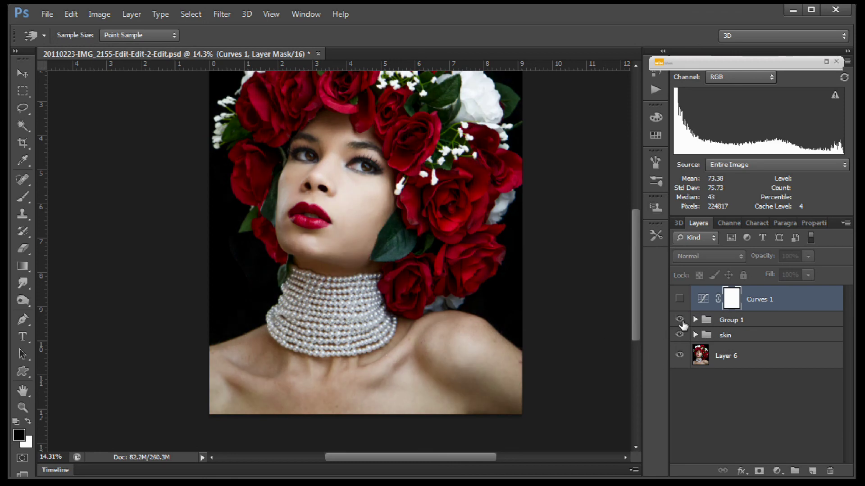
left_click(680, 320)
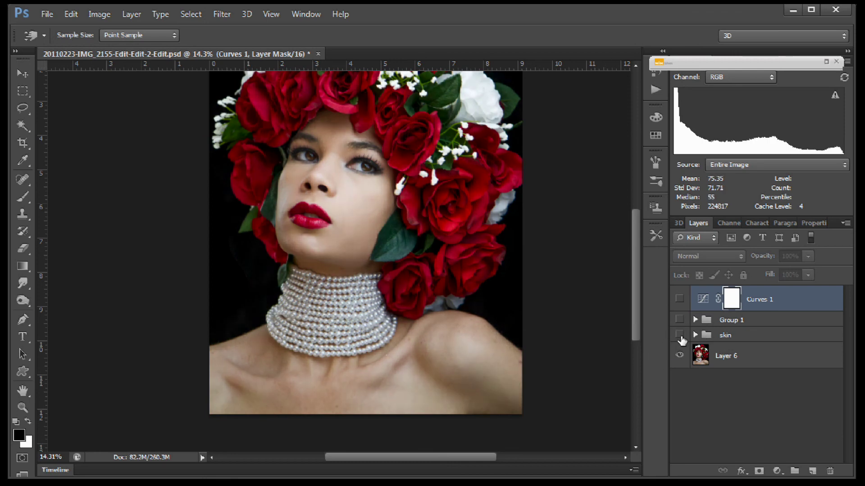
left_click_drag(680, 335, 680, 298)
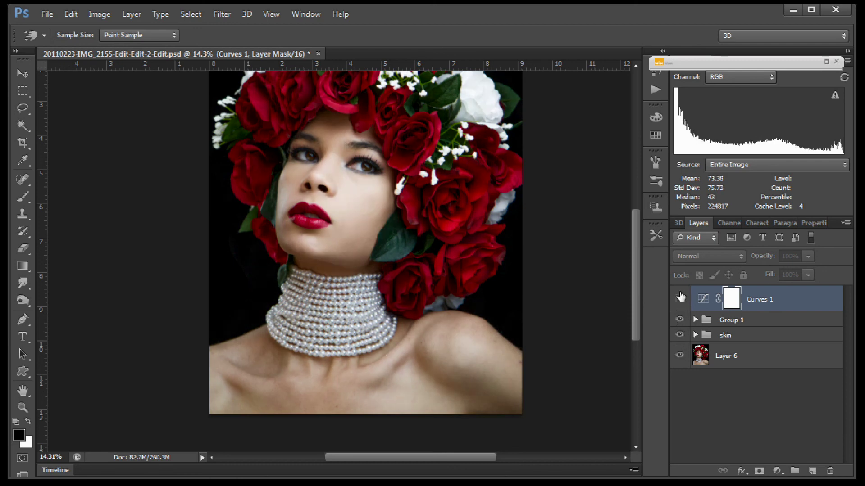
left_click(680, 297)
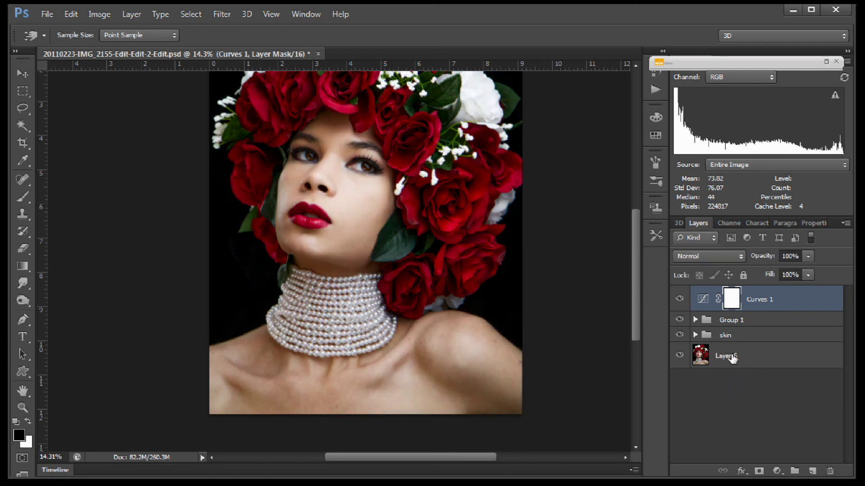